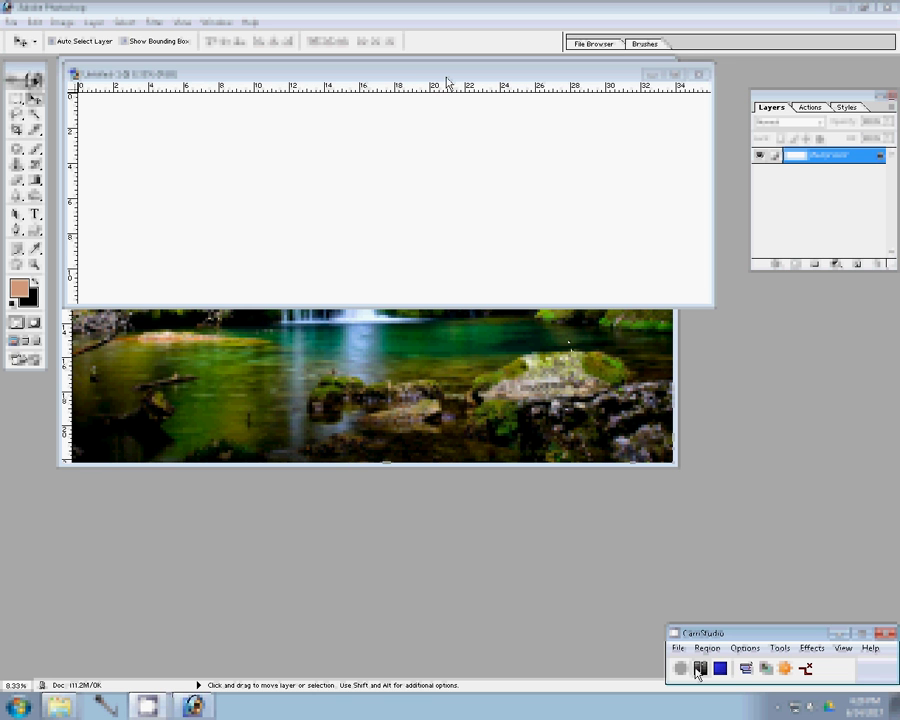
# - Copy the waterfall photo into Untitled-1 as Layer 1 at the top-left corner
pyautogui.moveTo(442, 346); pyautogui.dragTo(446, 79)
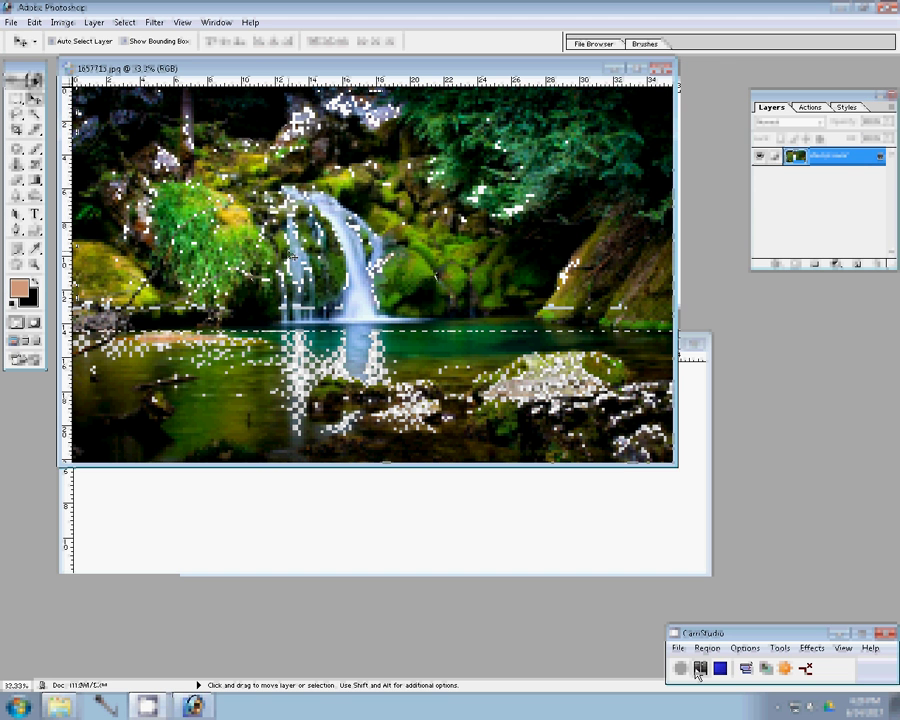
pyautogui.click(388, 508)
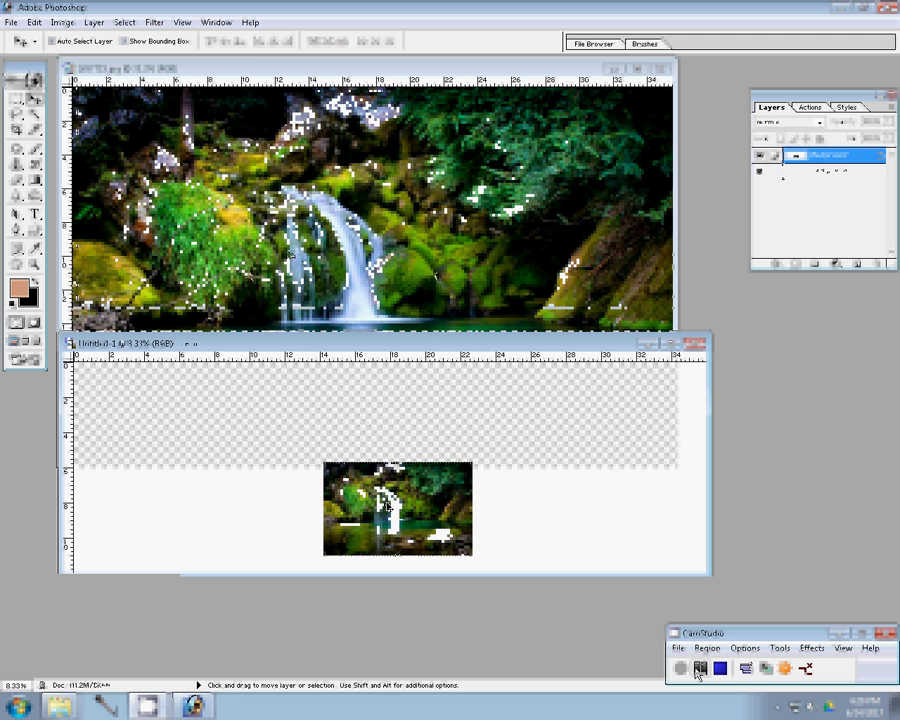
pyautogui.moveTo(388, 508); pyautogui.dragTo(195, 415)
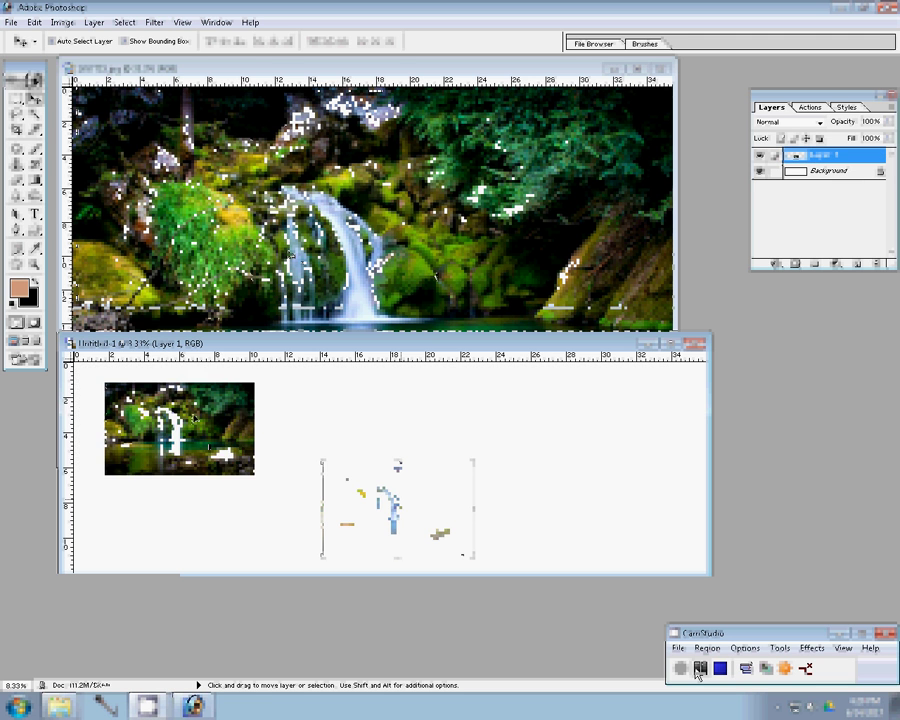
pyautogui.click(699, 668)
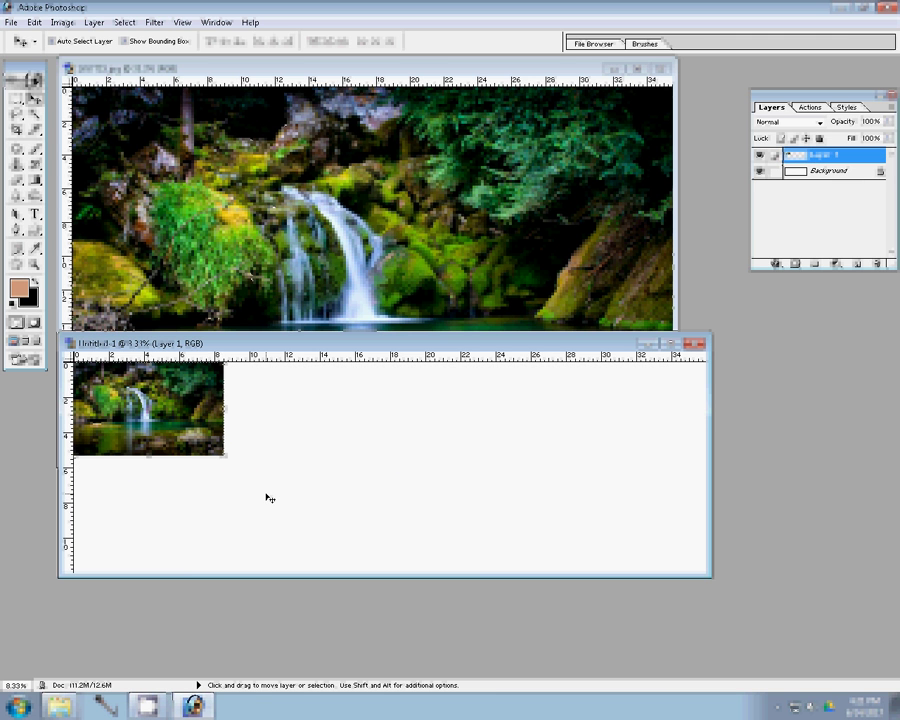
# - Scale the waterfall layer to about 212.5% by 232% to fill the left half
pyautogui.hotkey('ctrl', 't')
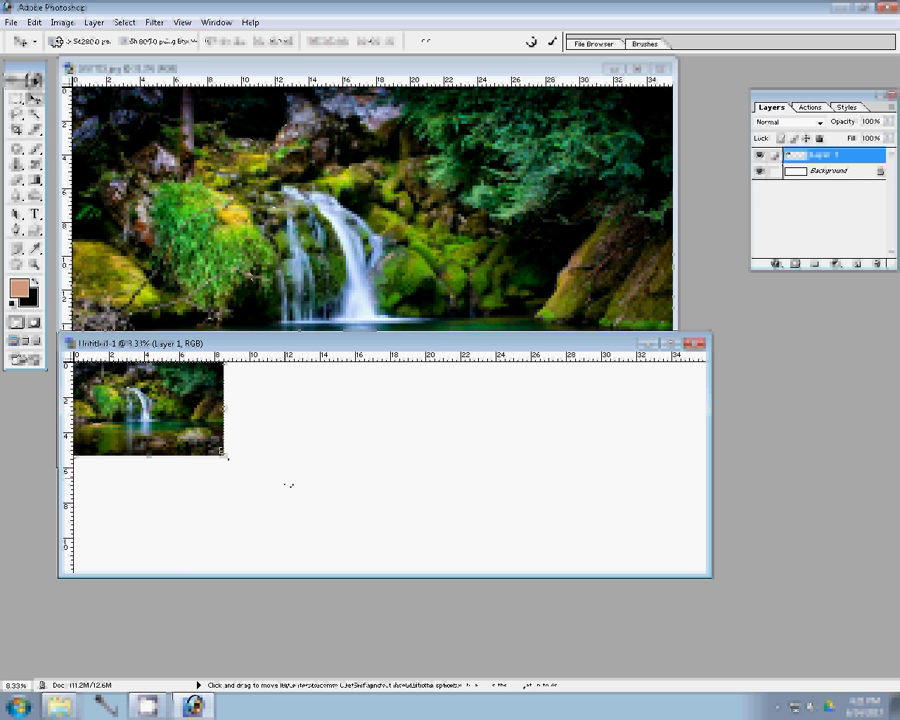
pyautogui.moveTo(224, 455)
pyautogui.mouseDown()
pyautogui.moveTo(338, 530)
pyautogui.moveTo(368, 571)
pyautogui.moveTo(392, 572)
pyautogui.mouseUp()
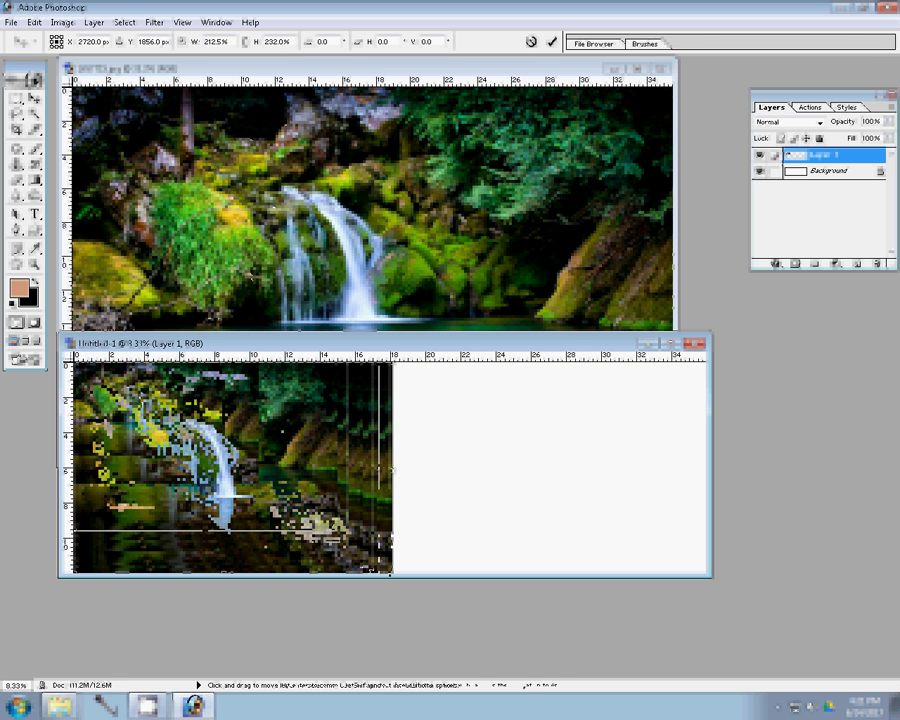
pyautogui.click(551, 42)
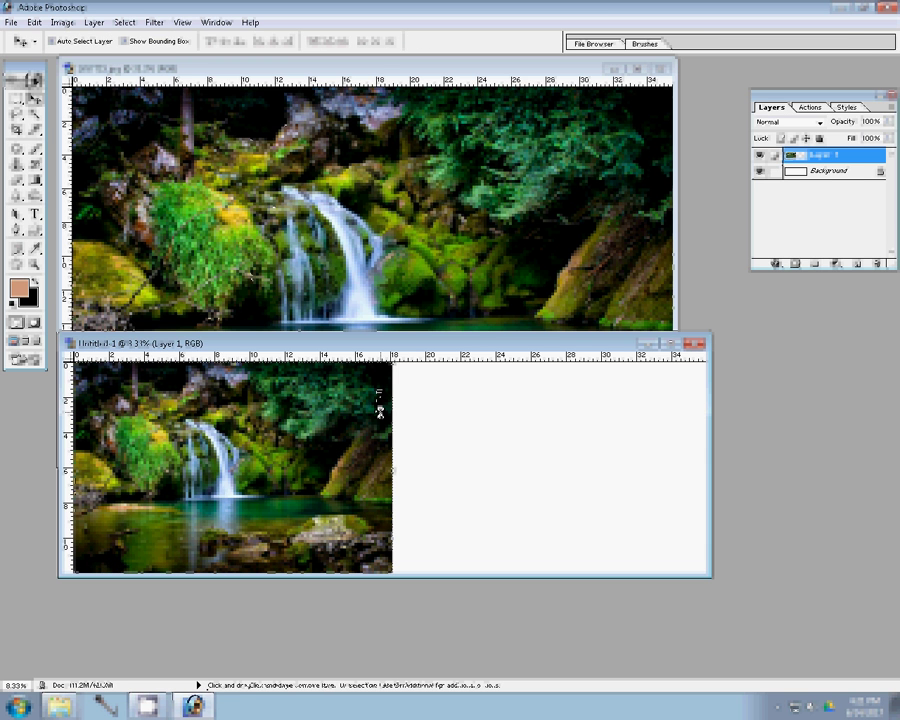
# - Flip the Layer 1 copy horizontally to mirror the waterfall on the right half
pyautogui.hotkey('ctrl', 't')
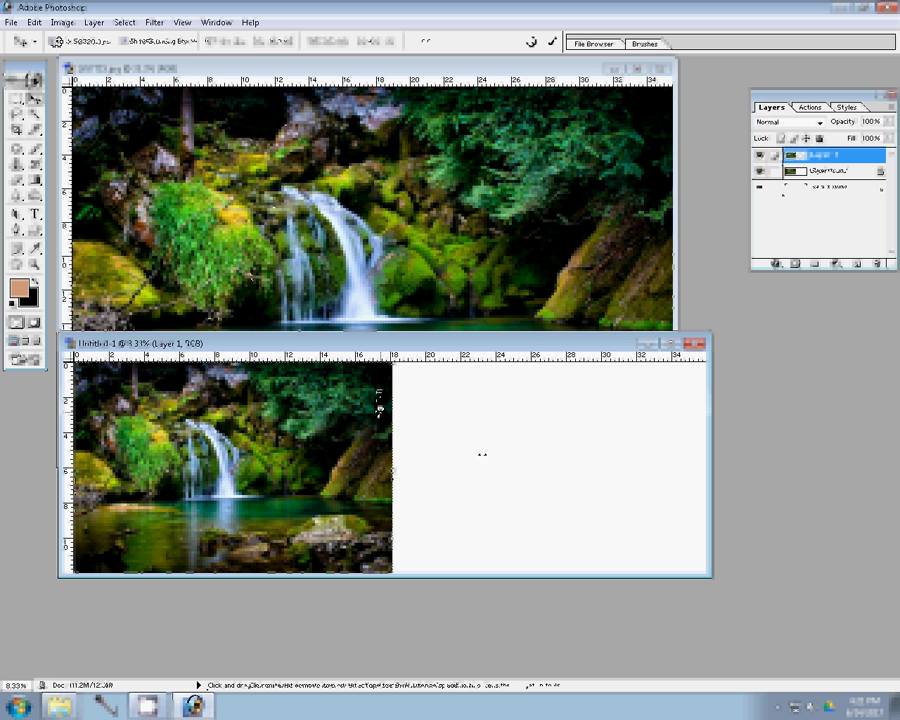
pyautogui.rightClick(507, 416)
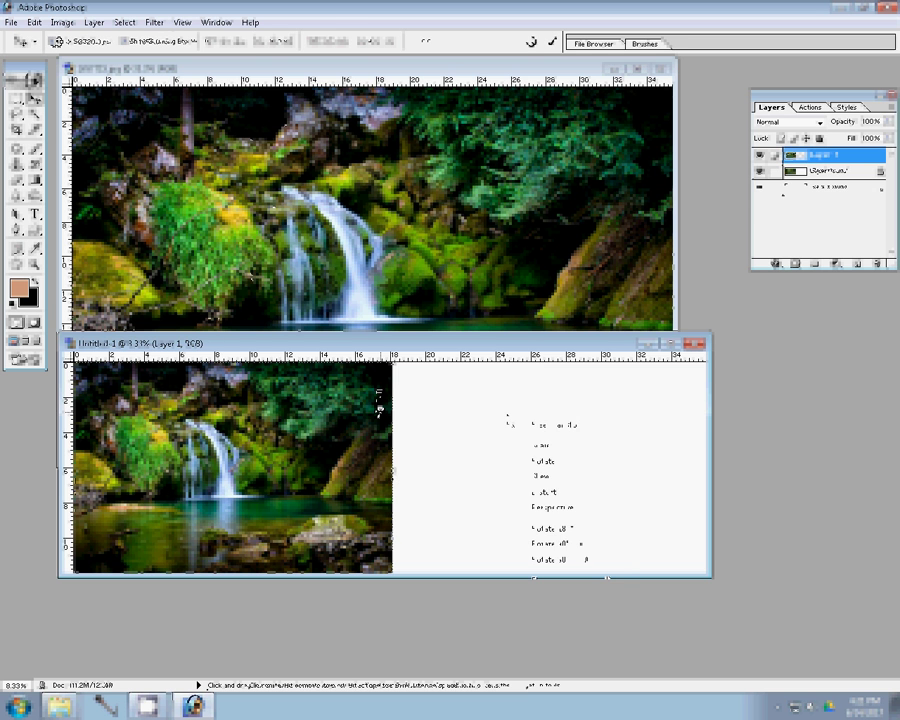
pyautogui.click(560, 590)
pyautogui.press('Return')
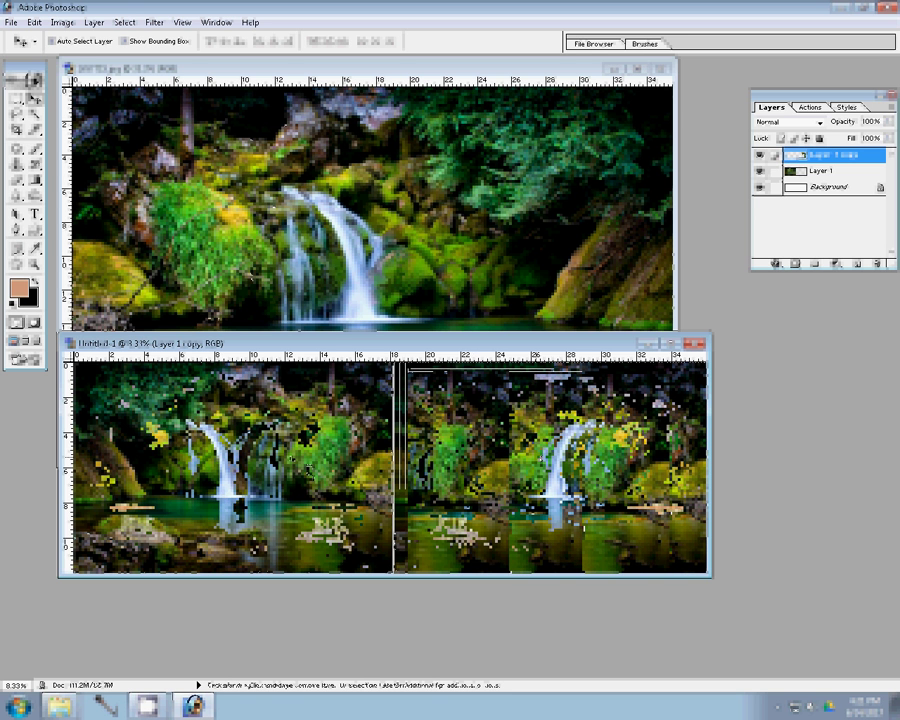
# - Close the original waterfall photo 1657713.jpg
pyautogui.click(260, 285)
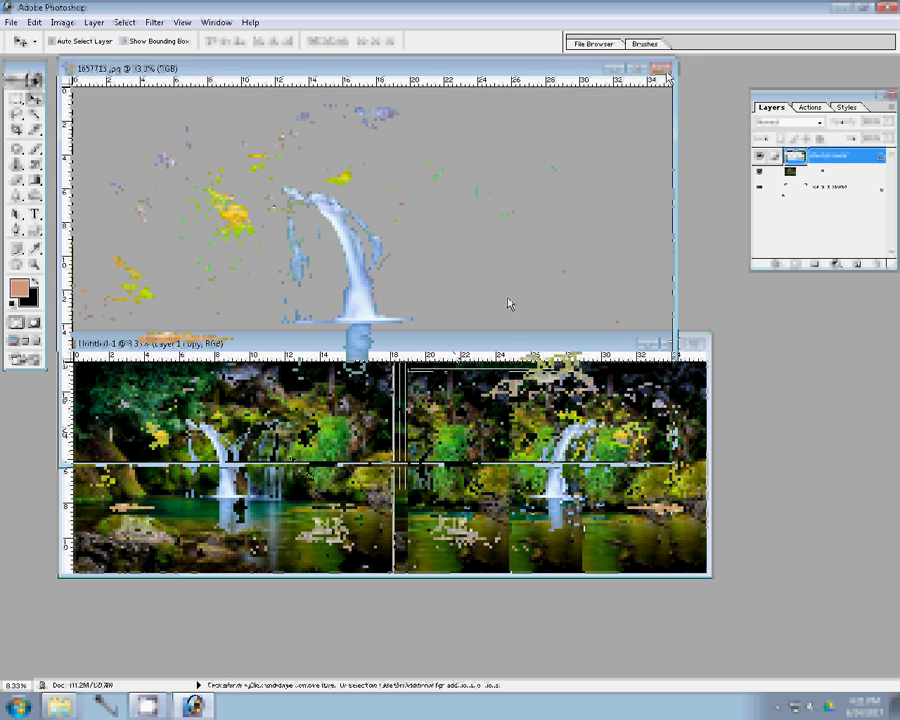
pyautogui.hotkey('ctrl', 'w')
pyautogui.hotkey('ctrl', 's')
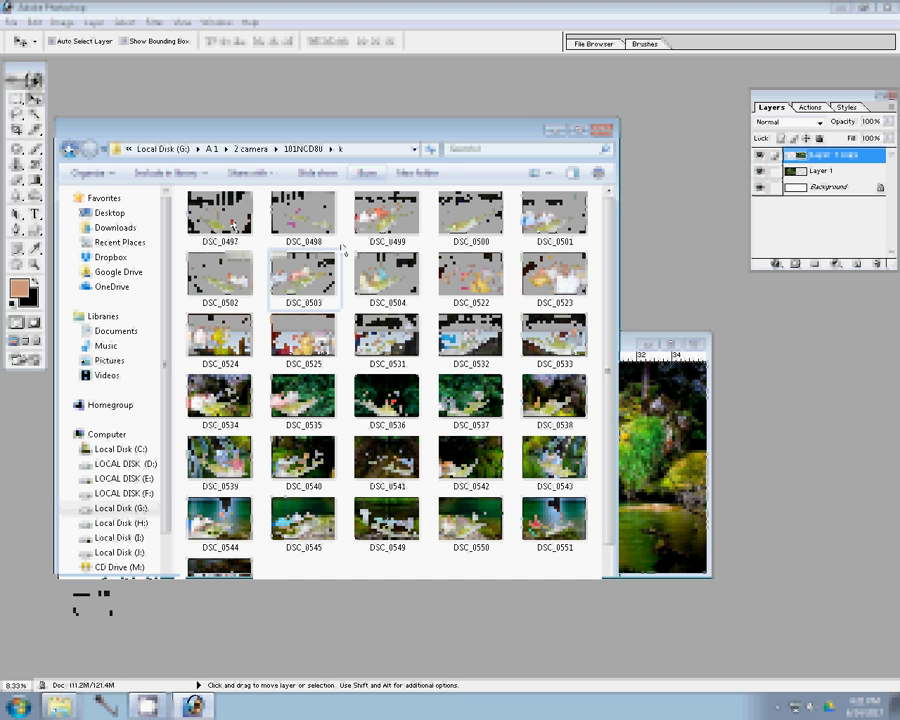
# - Drag DSC_0497 through DSC_0504 from the k folder into Photoshop to open them
pyautogui.keyDown('shift'); pyautogui.click(381, 272); pyautogui.keyUp('shift')
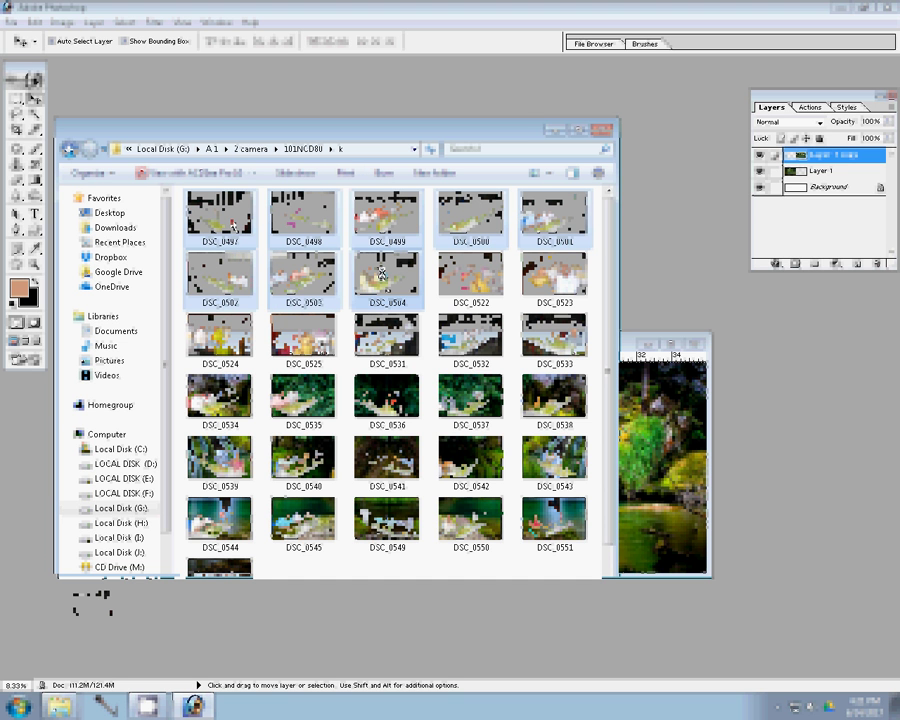
pyautogui.moveTo(381, 272); pyautogui.dragTo(668, 268)
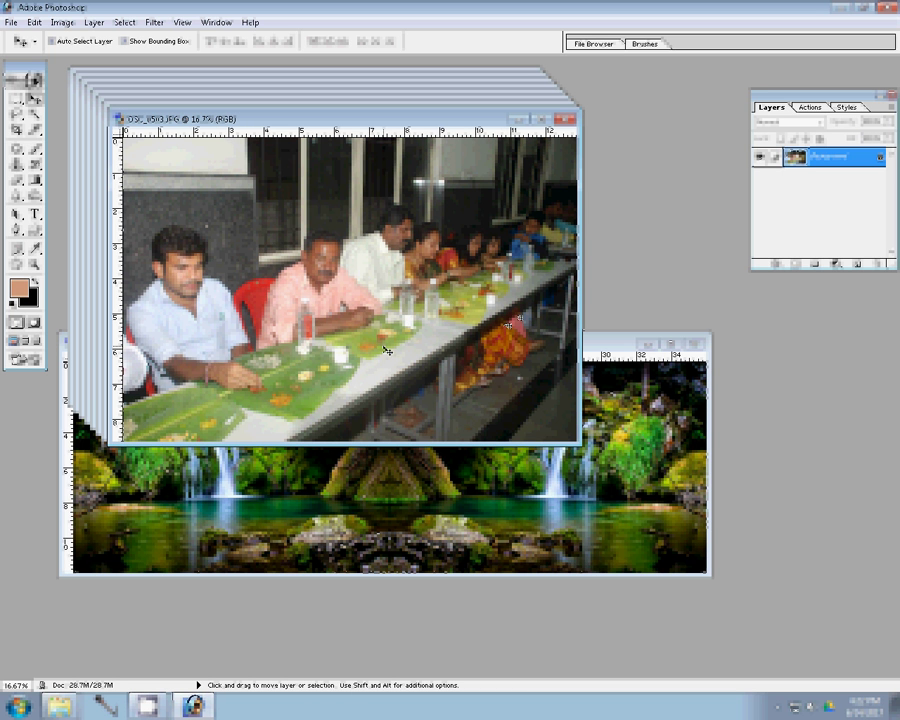
# - Shrink DSC_0503, place it at the page's upper right as Layer 2, and close it unsaved
pyautogui.click(62, 22)
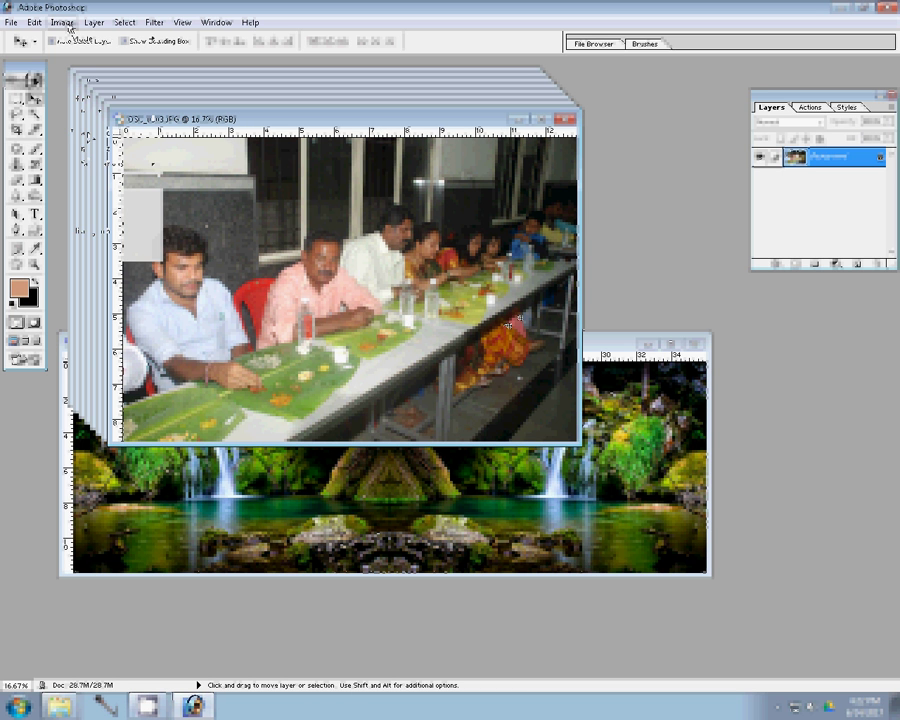
pyautogui.click(80, 196)
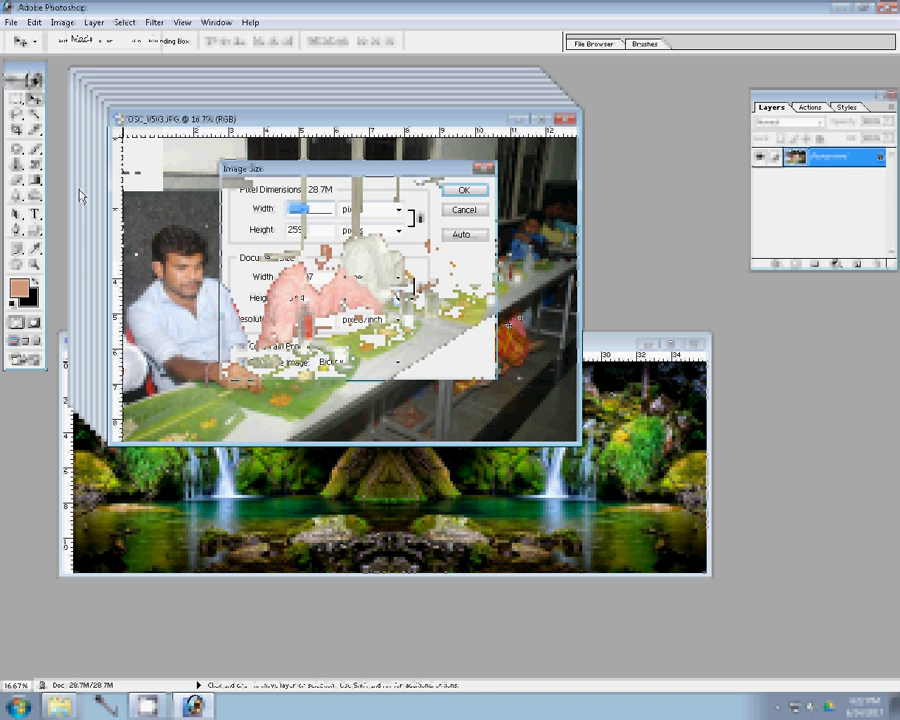
pyautogui.press('Escape')
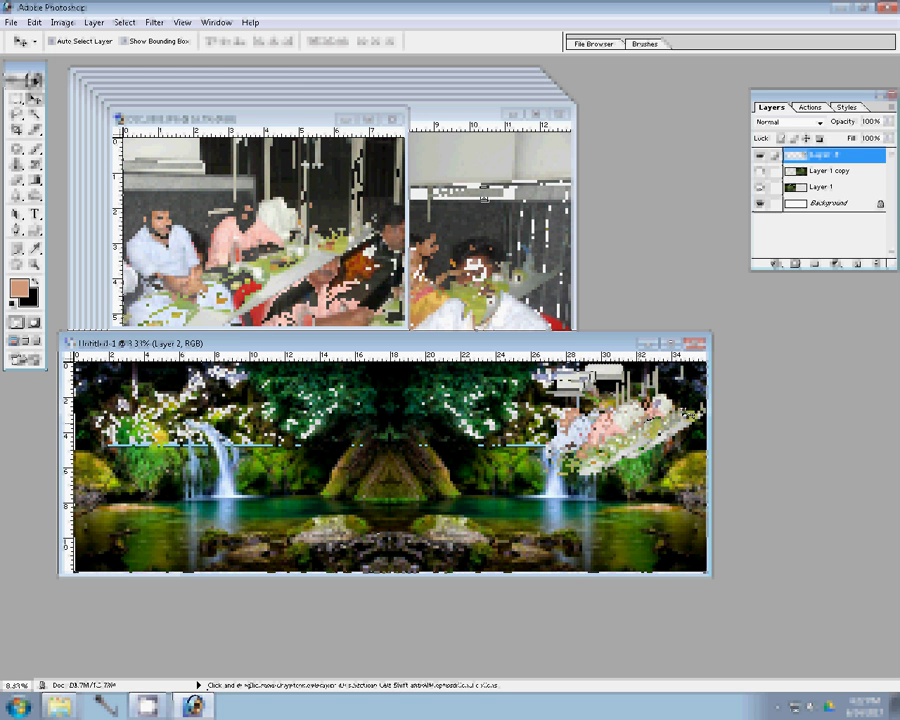
pyautogui.hotkey('ctrl', 'w')
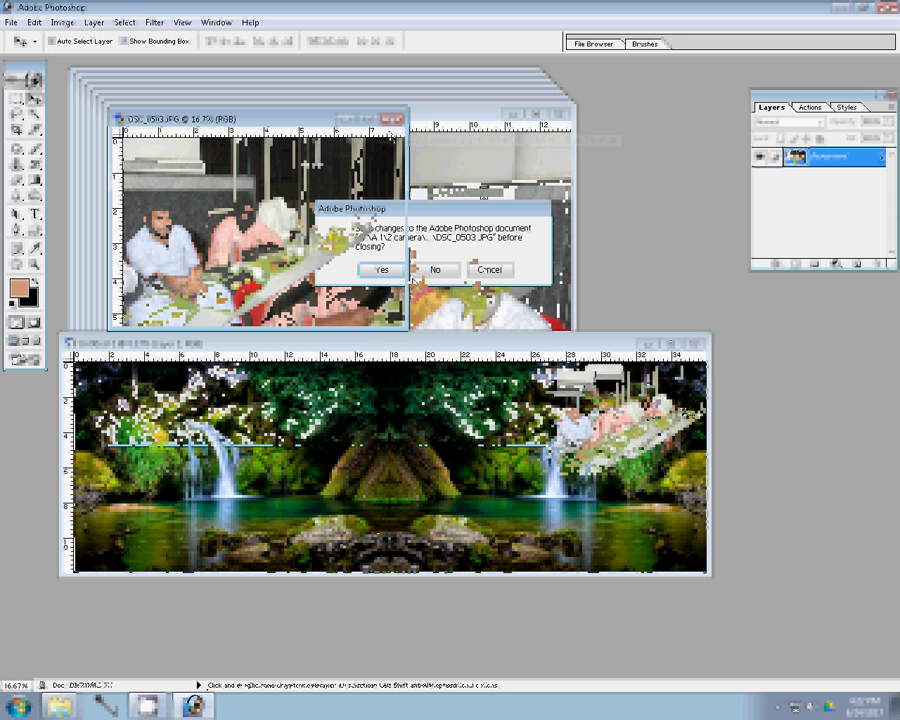
pyautogui.click(434, 267)
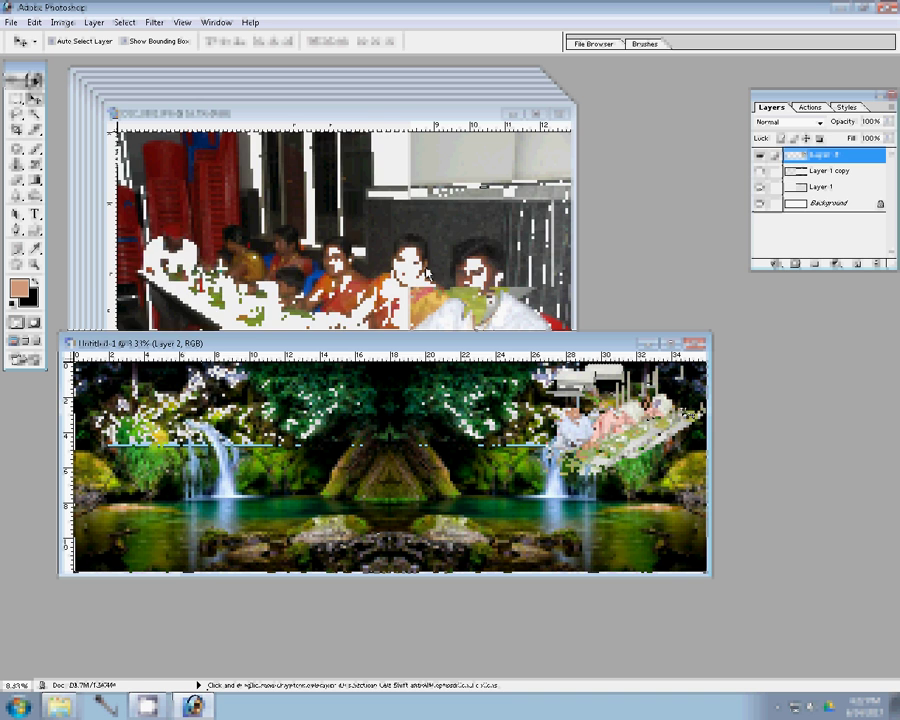
# - Reduce DSC_0502 with Image Size and place it below the first photo as Layer 3
pyautogui.hotkey('ctrl', 'alt', 'i')
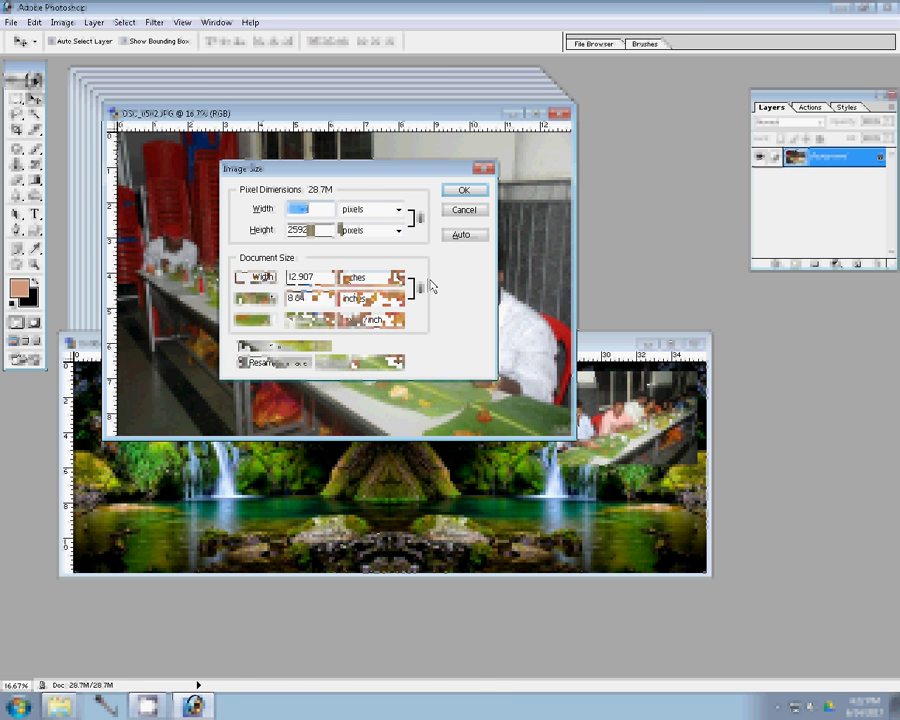
pyautogui.click(465, 190)
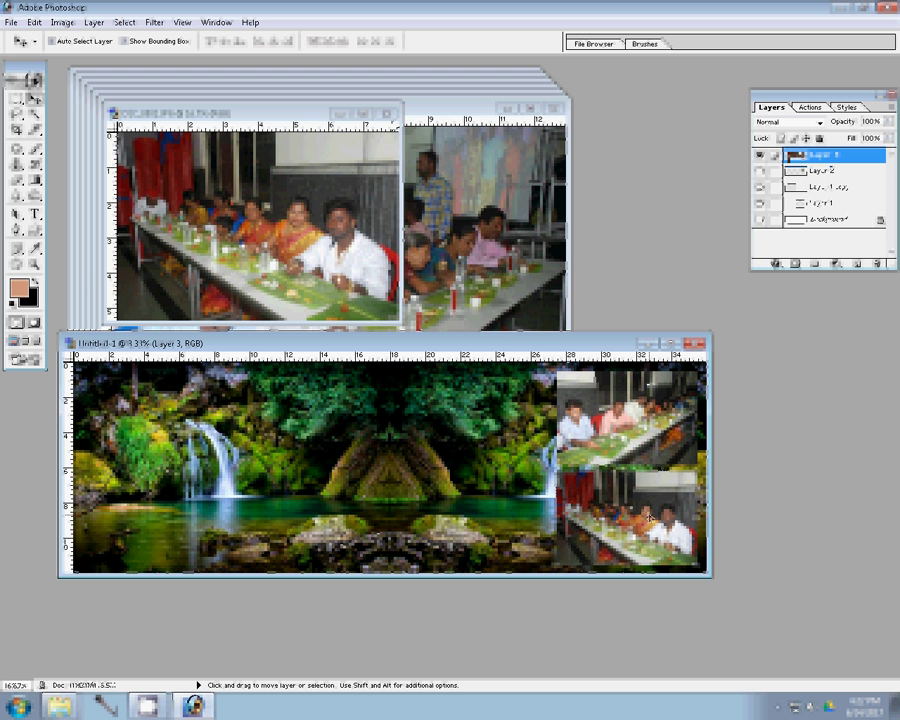
# - Resize the next dinner photo to 8 inches wide and add it to the right-side grid
pyautogui.click(440, 277)
pyautogui.hotkey('ctrl', 'alt', 'i')
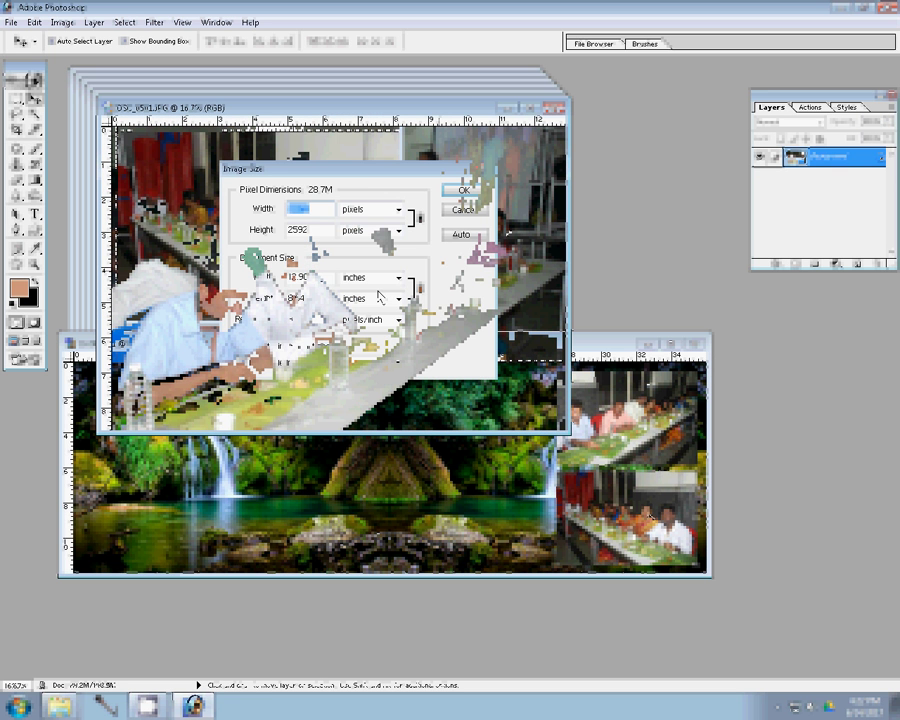
pyautogui.press('Tab')
pyautogui.press('Tab')
pyautogui.write('8')
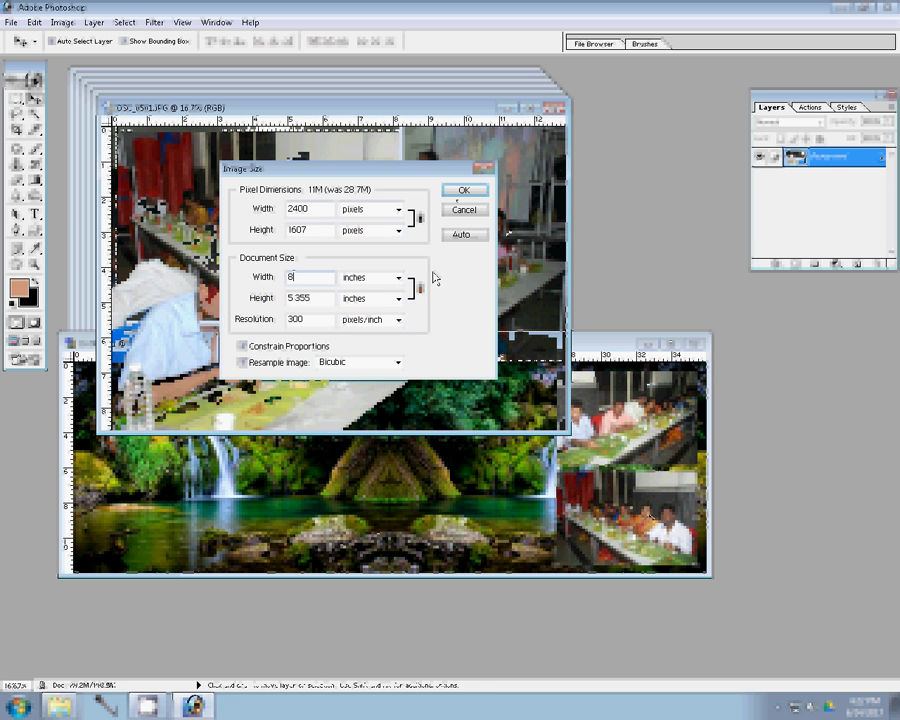
pyautogui.click(462, 190)
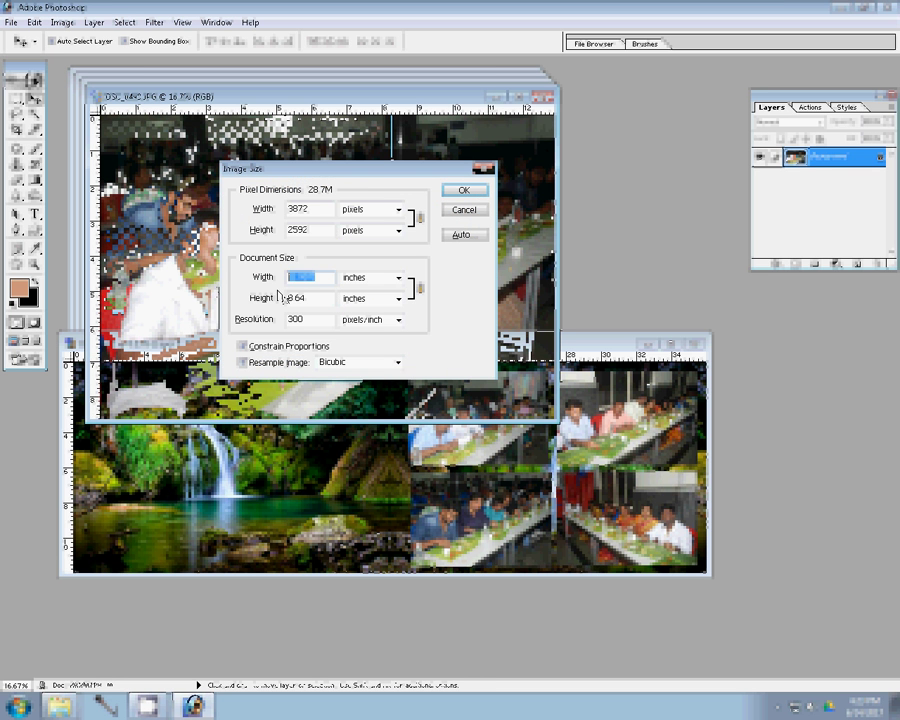
# - Add the resized fifth photo left of the grid as Layer 6 and close its original unsaved
pyautogui.click(462, 193)
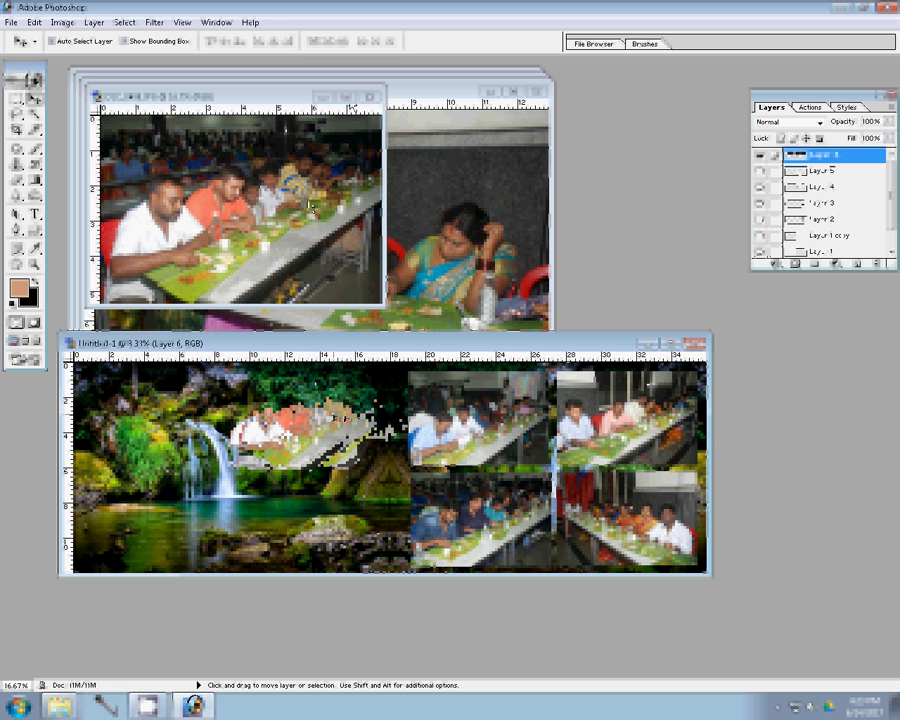
pyautogui.click(369, 96)
pyautogui.press('n')
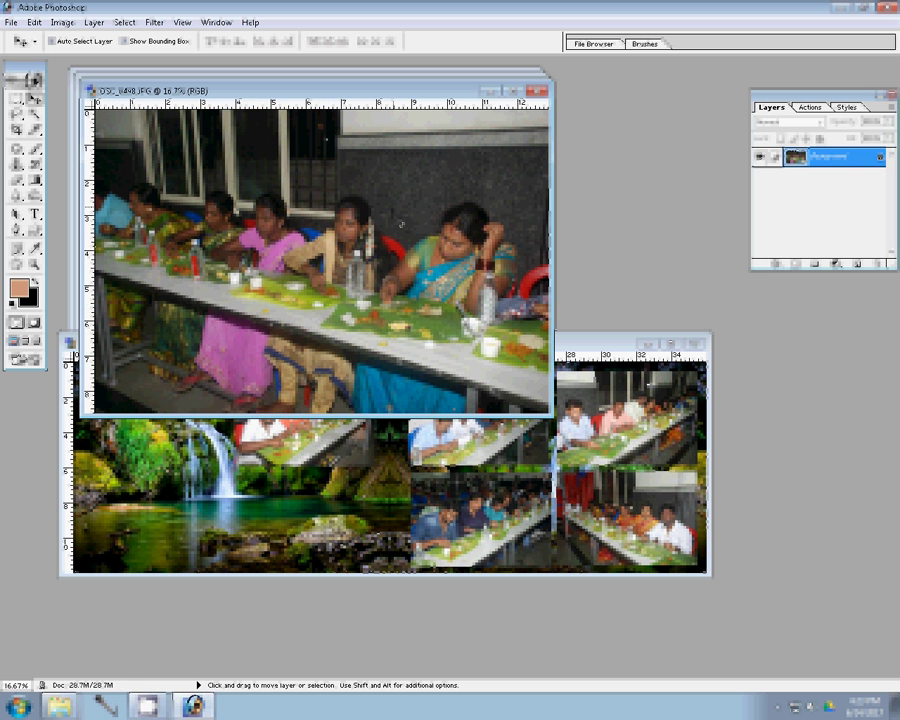
# - Resize DSC_0498 to 8 inches wide, place it lower-left as Layer 7, and close it unsaved
pyautogui.hotkey('ctrl', 'alt', 'i')
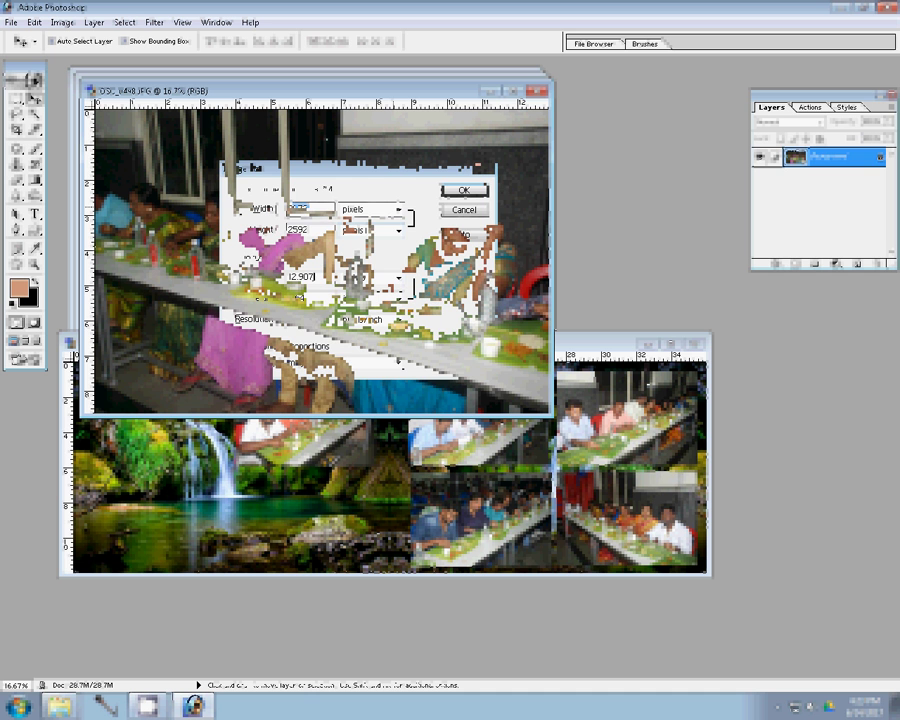
pyautogui.write('8')
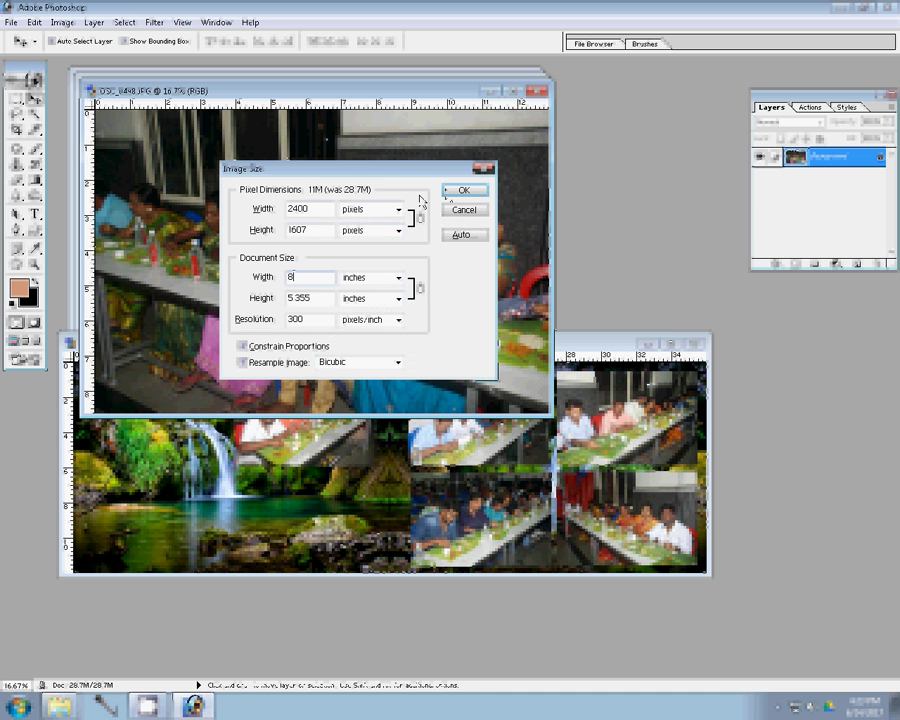
pyautogui.press('Return')
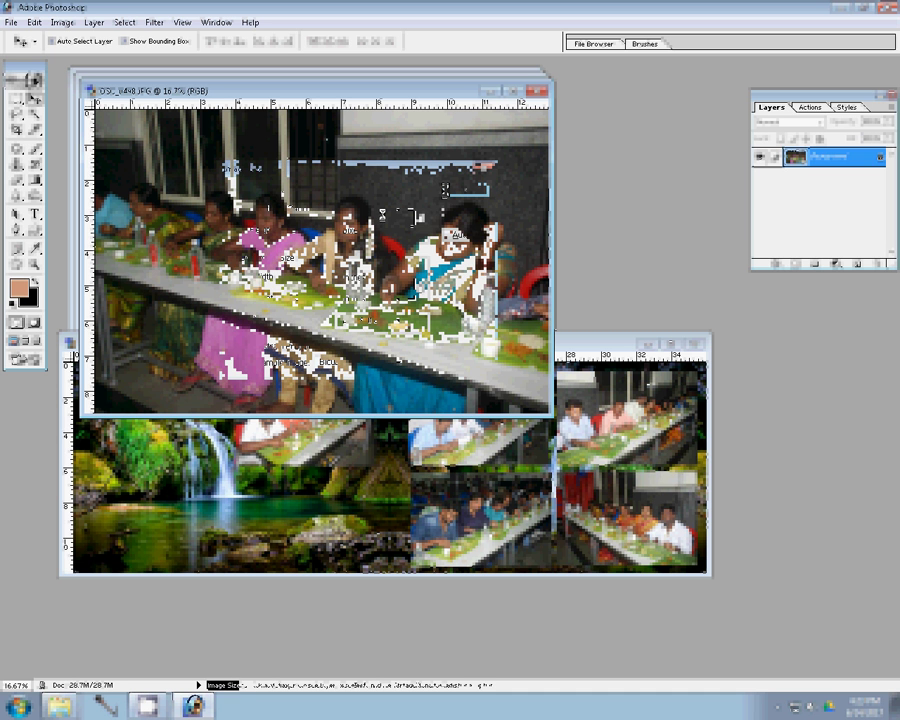
pyautogui.moveTo(382, 213); pyautogui.dragTo(330, 525)
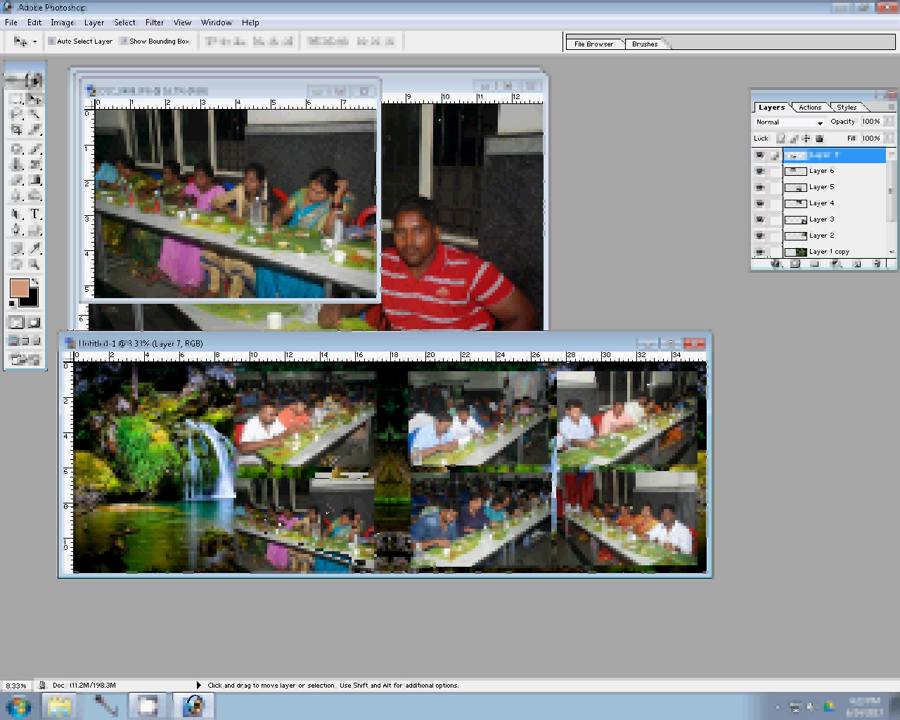
pyautogui.moveTo(325, 492); pyautogui.dragTo(327, 505)
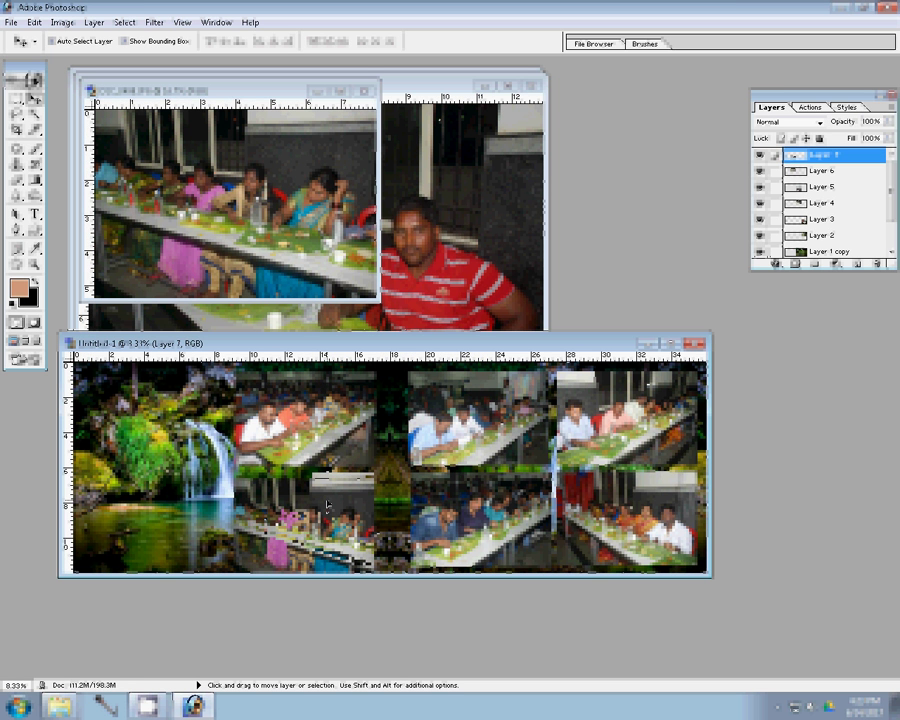
pyautogui.click(365, 91)
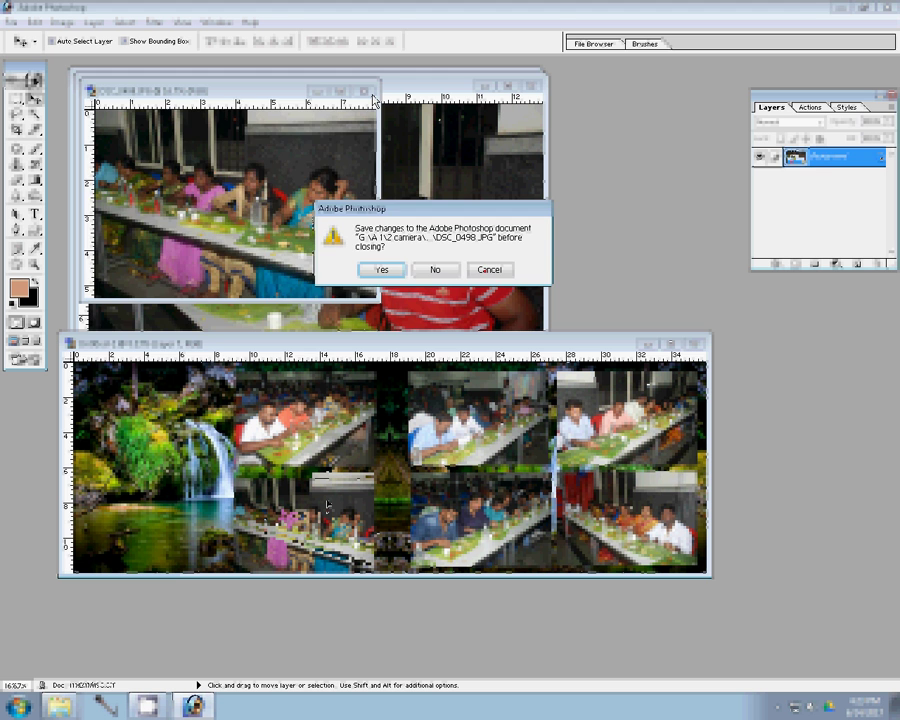
pyautogui.press('n')
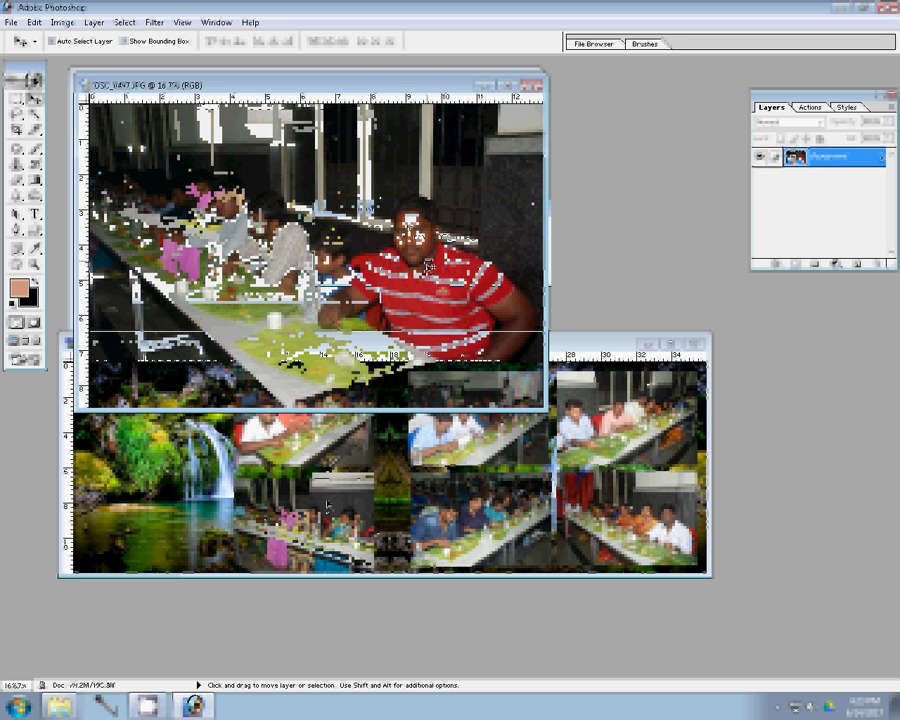
# - Resize DSC_0497 to 8 inches wide, place it upper-left as Layer 8, and close it unsaved
pyautogui.hotkey('ctrl', 'alt', 'i')
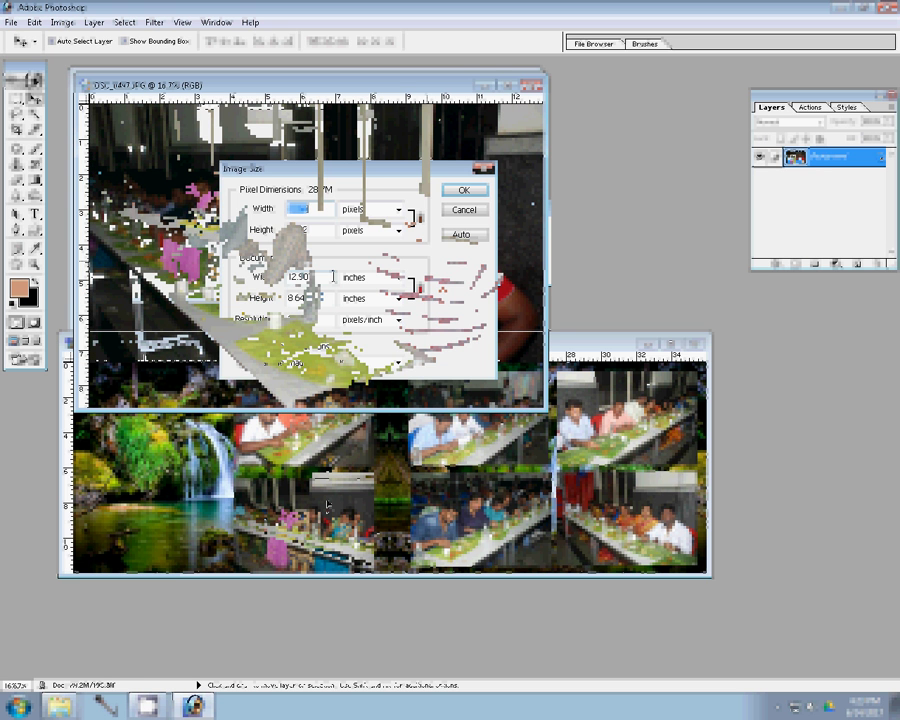
pyautogui.doubleClick(333, 276)
pyautogui.write('8')
pyautogui.click(464, 190)
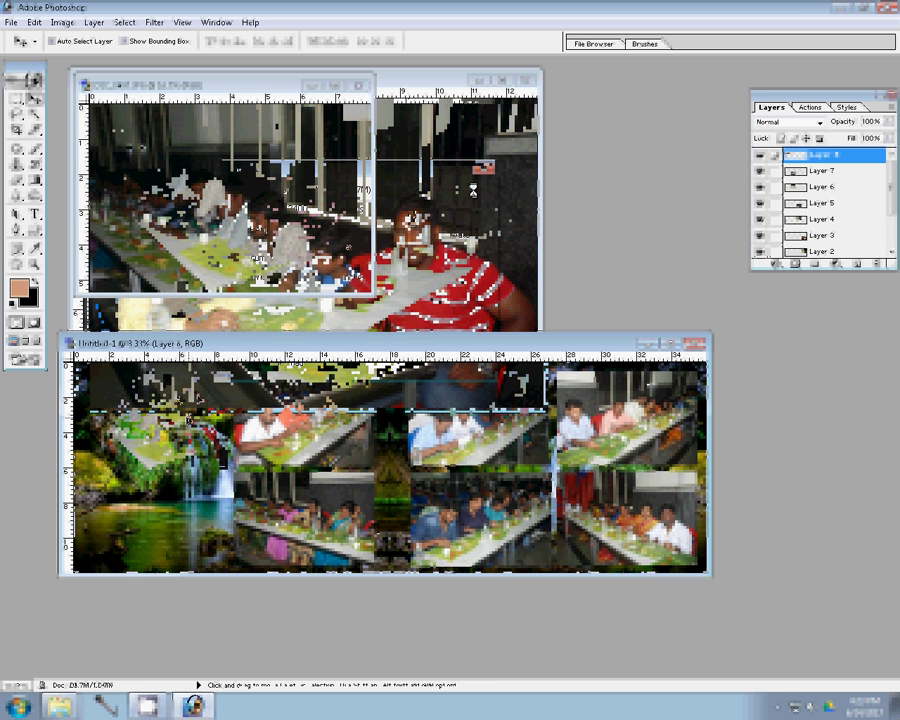
pyautogui.click(359, 86)
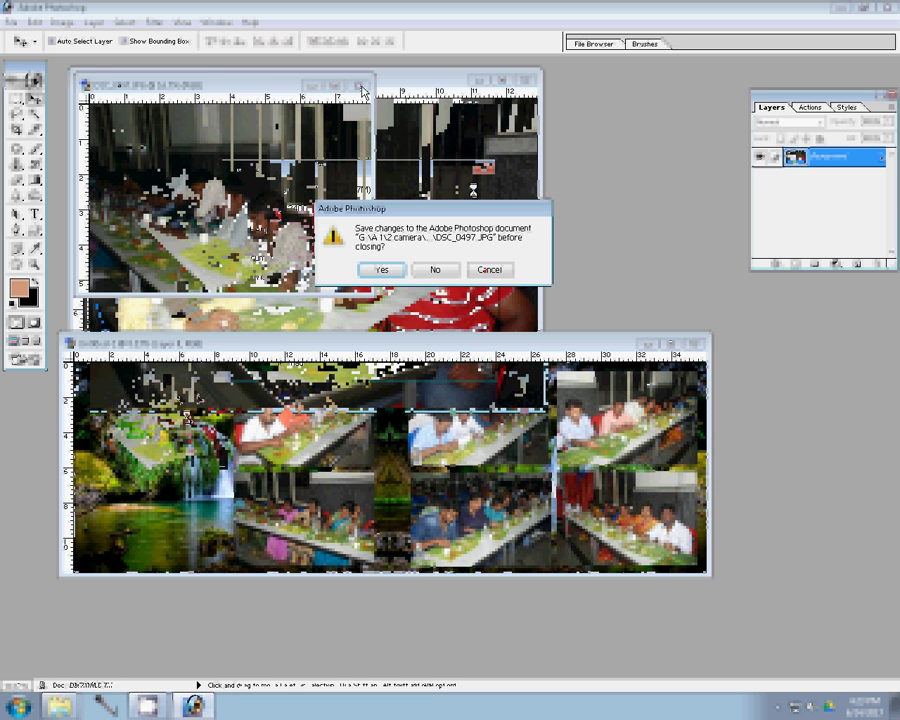
pyautogui.click(432, 270)
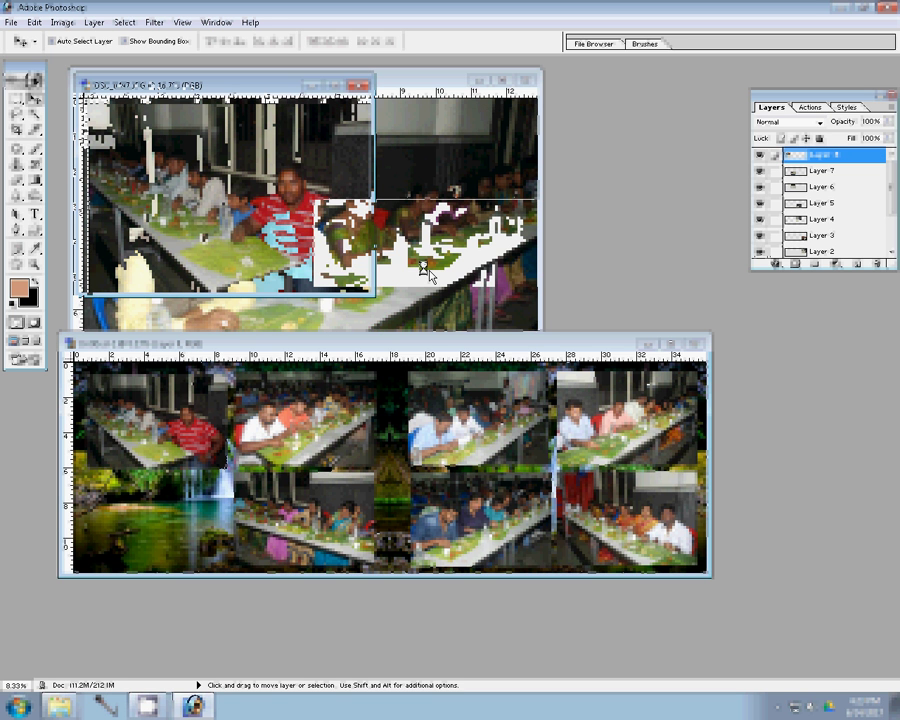
# - Resize DSC_0504 to 8 inches wide, drag it into the lower-left slot as Layer 9, then close it
pyautogui.hotkey('ctrl', 'alt', 'i')
pyautogui.write('8')
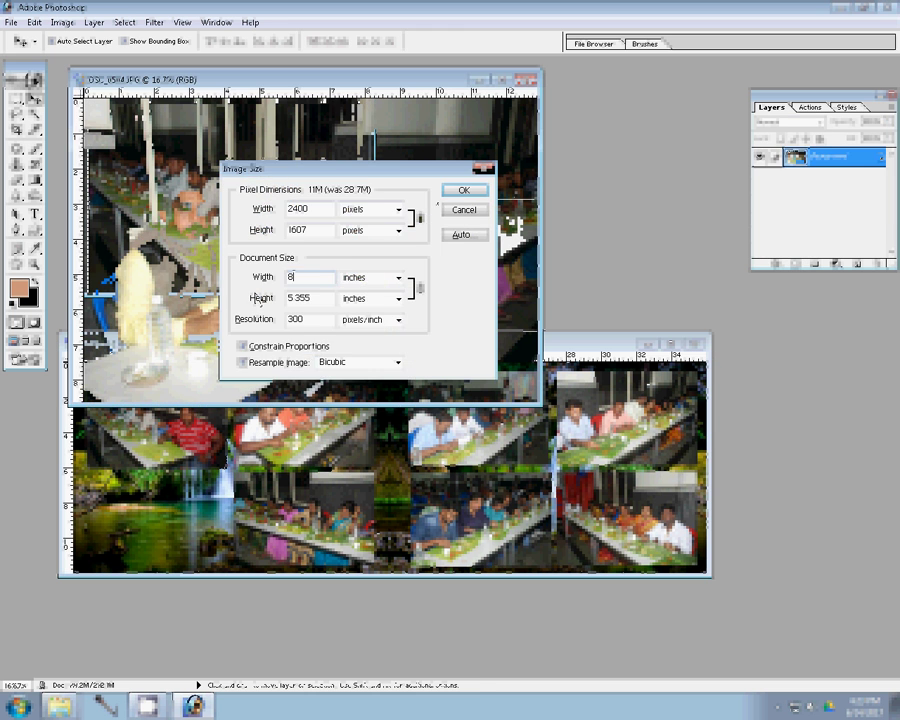
pyautogui.press('Return')
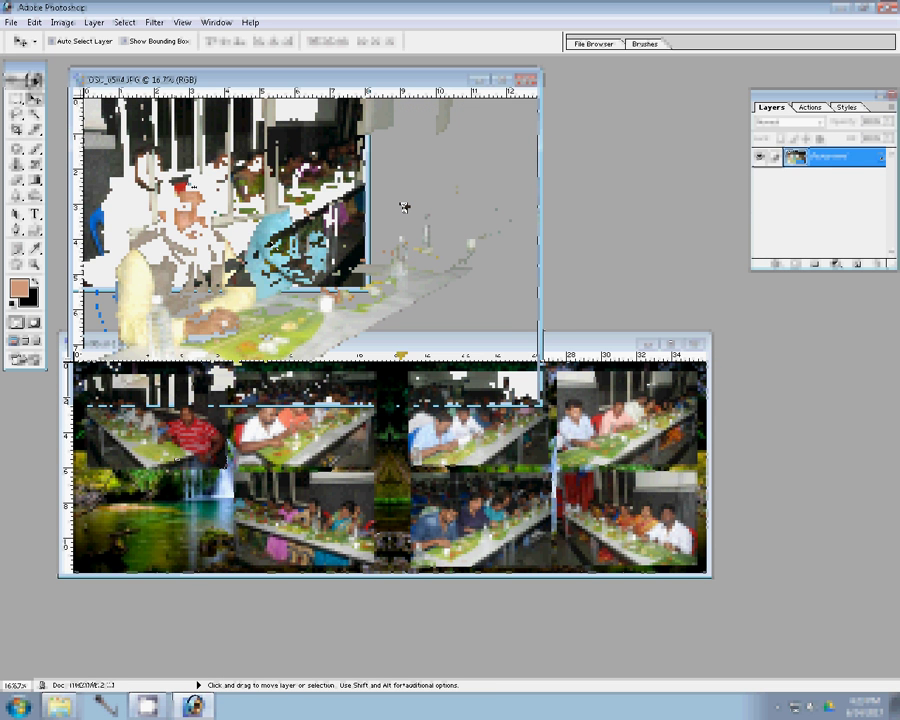
pyautogui.moveTo(185, 483)
pyautogui.mouseDown()
pyautogui.moveTo(169, 484)
pyautogui.moveTo(130, 522)
pyautogui.mouseUp()
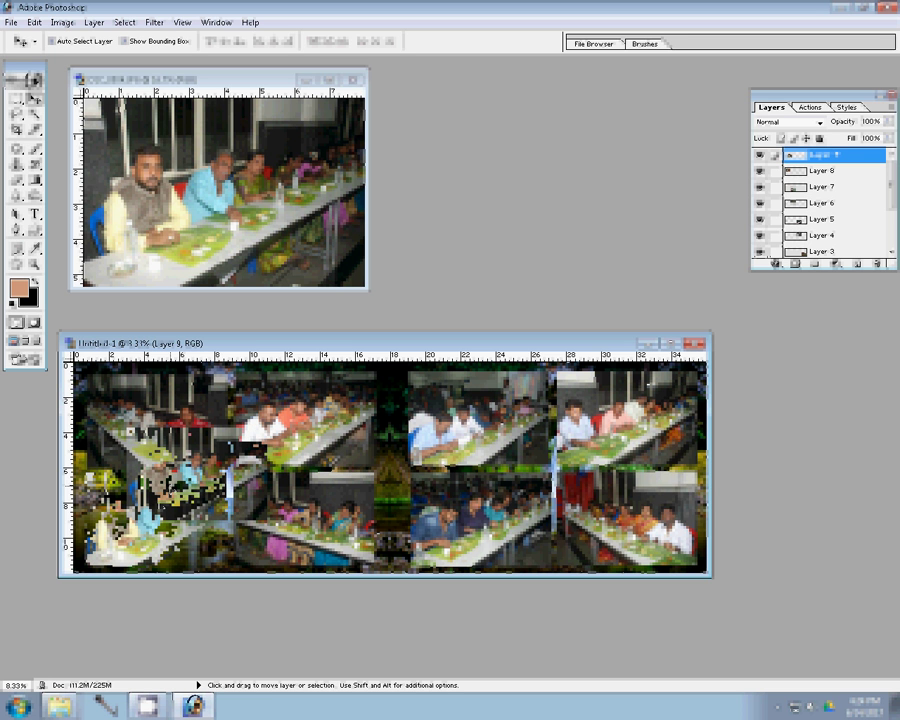
pyautogui.click(352, 79)
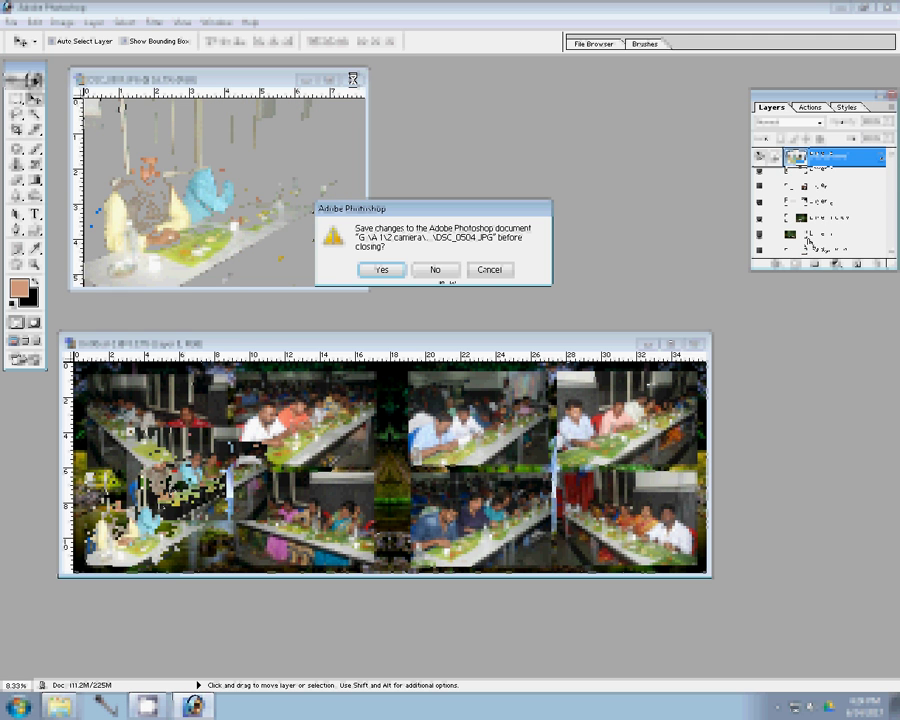
# - Discard DSC_0504's changes, hide Layer 1 copy and Layer 1, and merge the visible photos into one layer
pyautogui.click(435, 269)
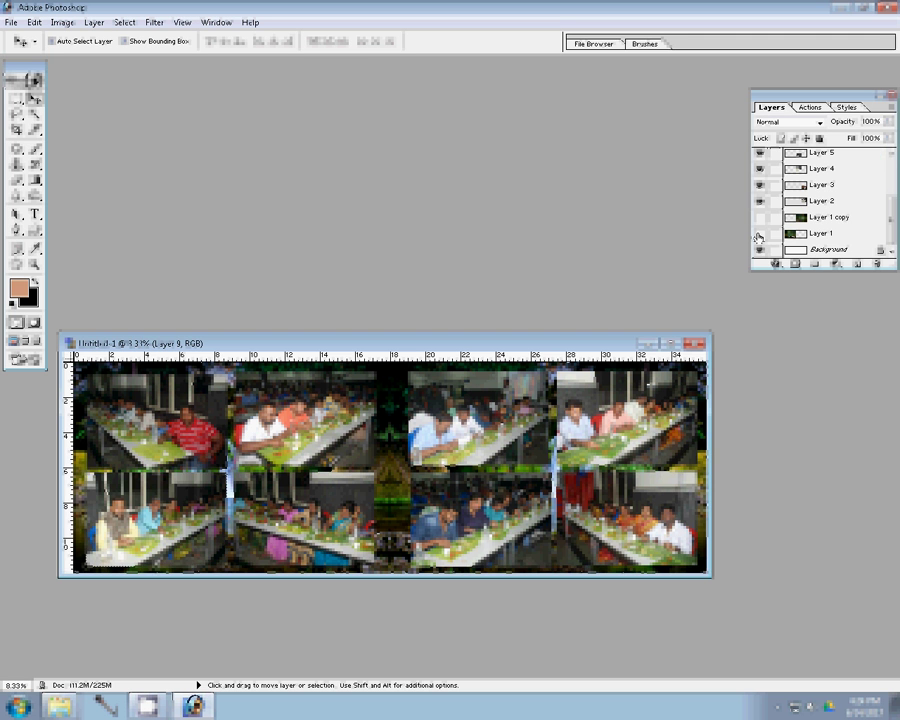
pyautogui.click(760, 217)
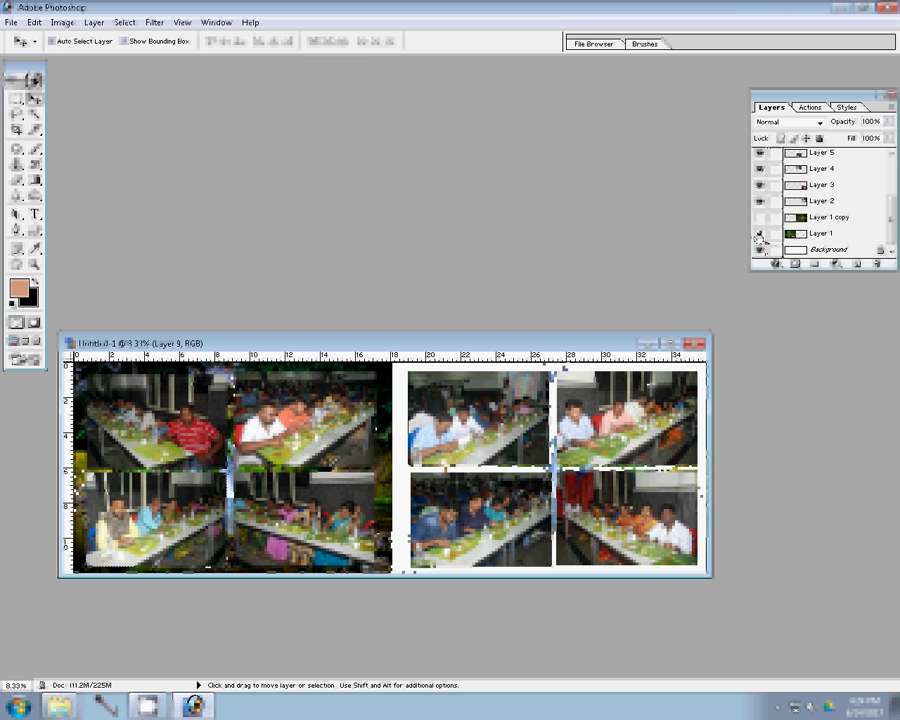
pyautogui.click(759, 234)
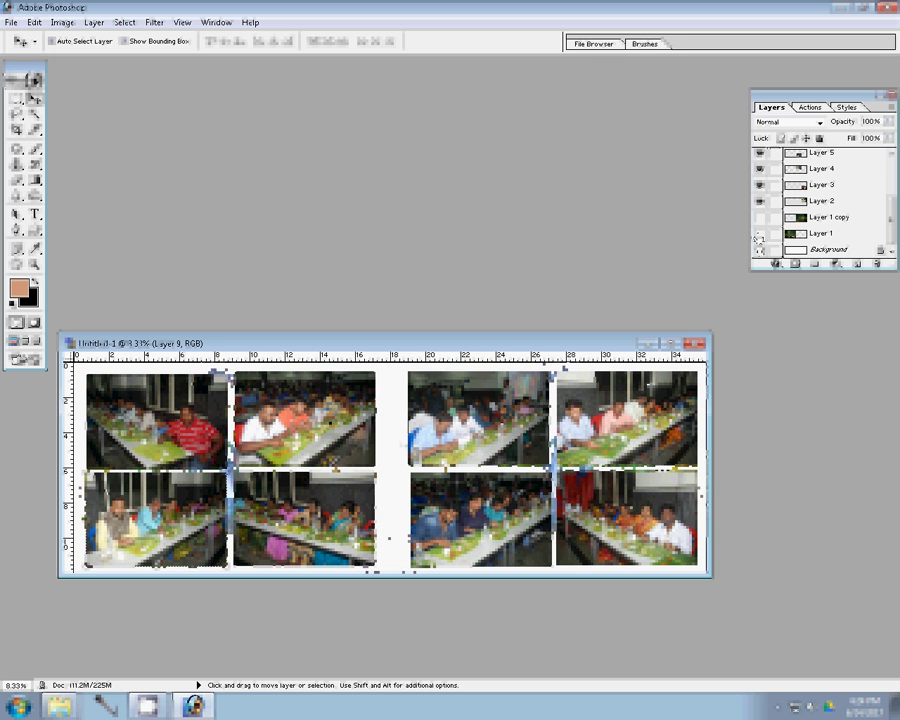
pyautogui.hotkey('ctrl', 'v')
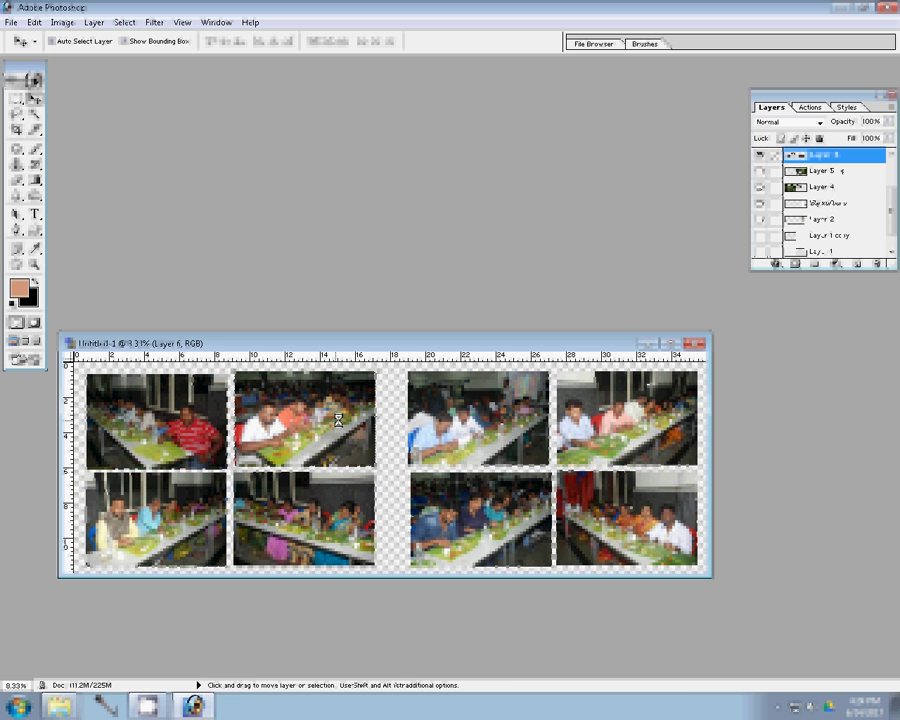
# - Give the merged photo layer a 22 px Stroke effect filled with the orange pattern
pyautogui.click(776, 264)
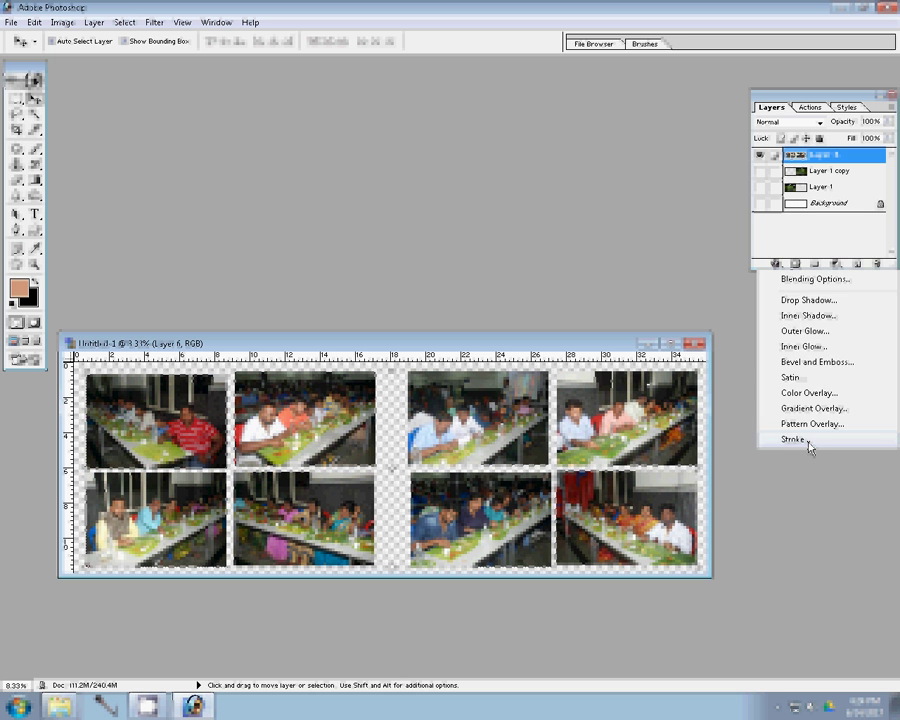
pyautogui.click(810, 446)
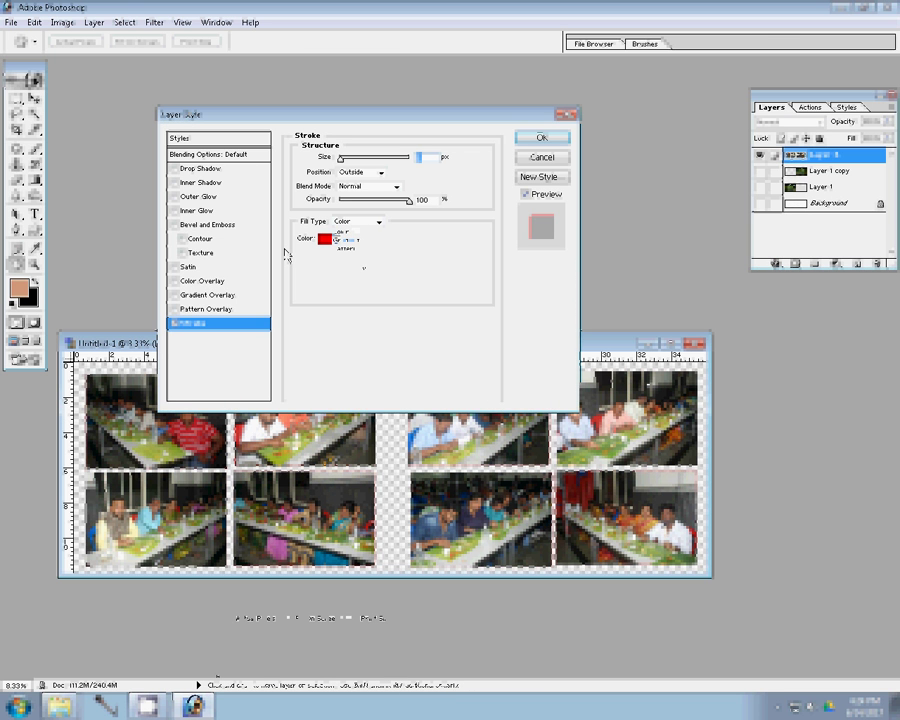
pyautogui.click(348, 248)
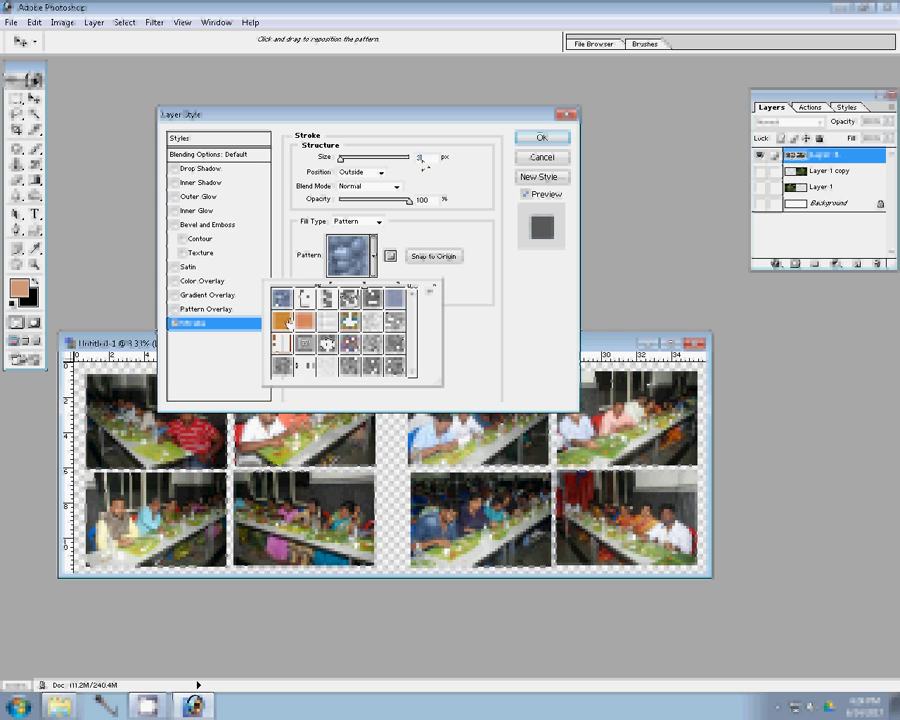
pyautogui.doubleClick(288, 321)
pyautogui.write('22')
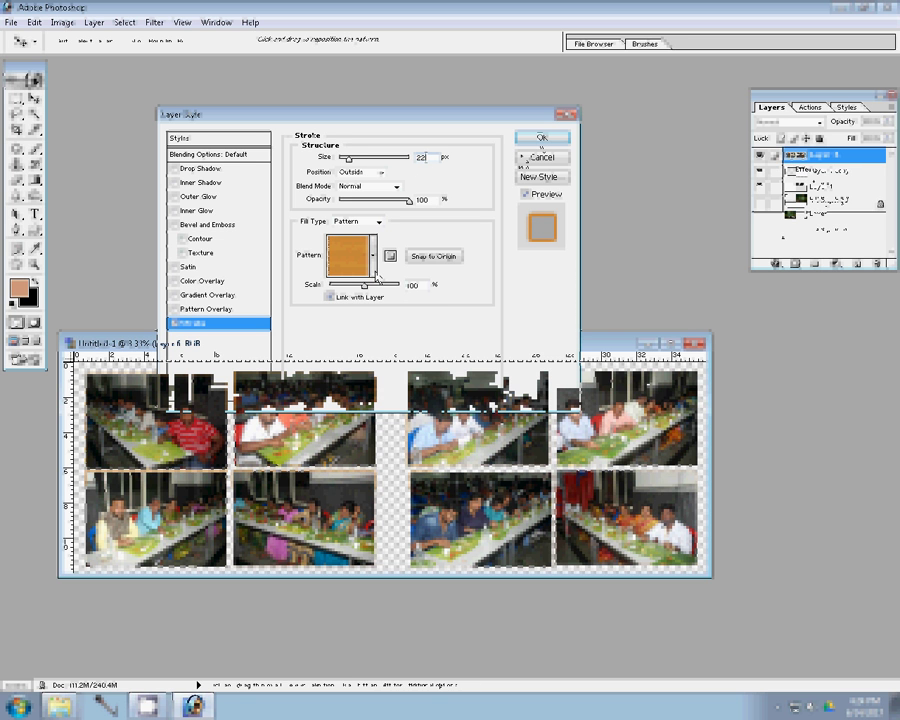
pyautogui.press('Return')
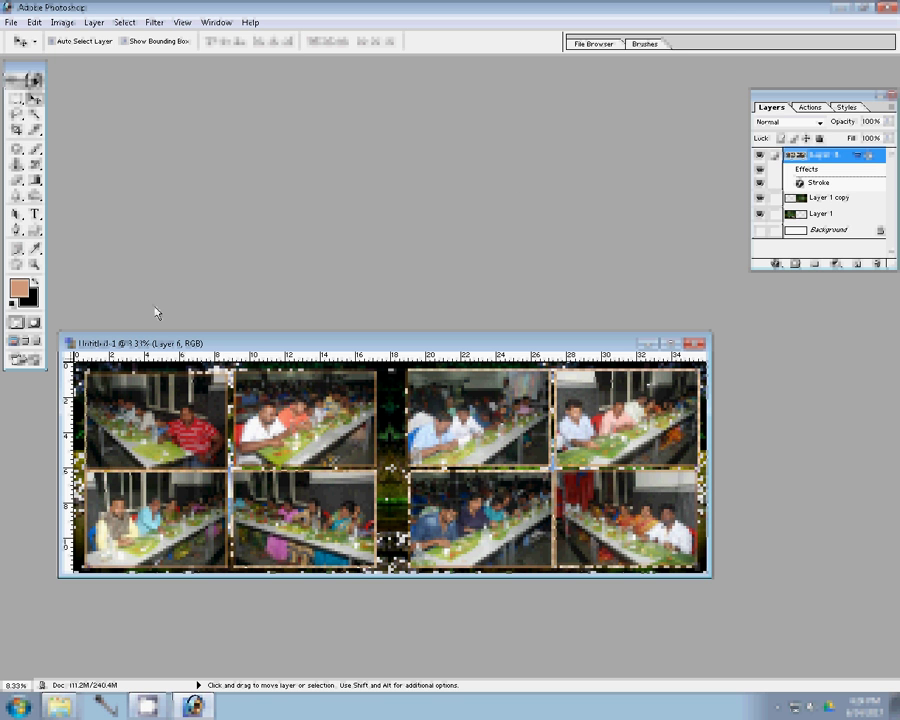
# - Save the album page as P1 in Photoshop (*.PSD) format
pyautogui.click(12, 24)
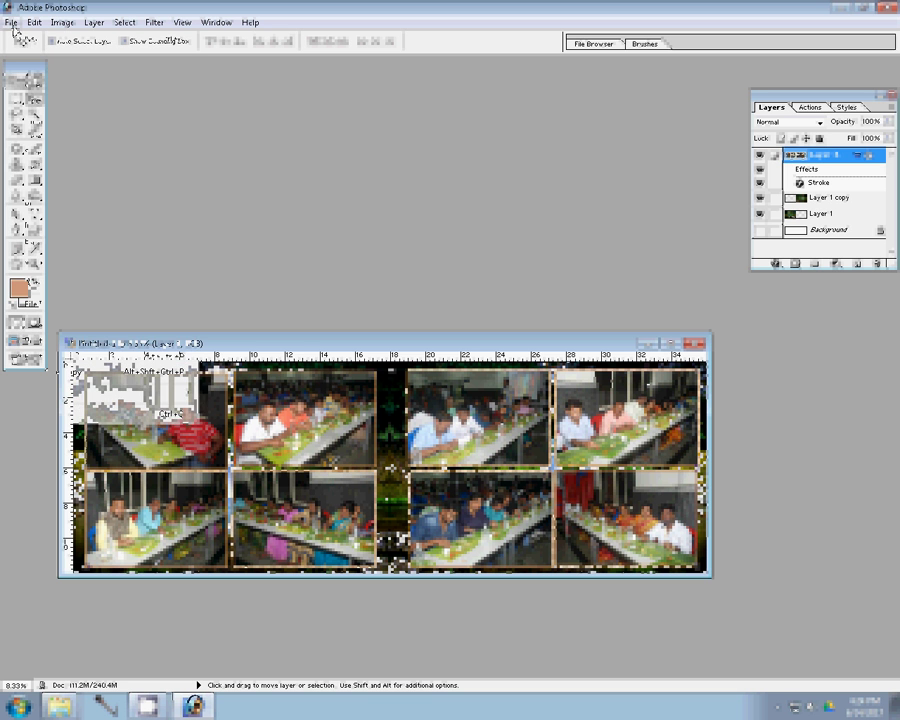
pyautogui.click(36, 152)
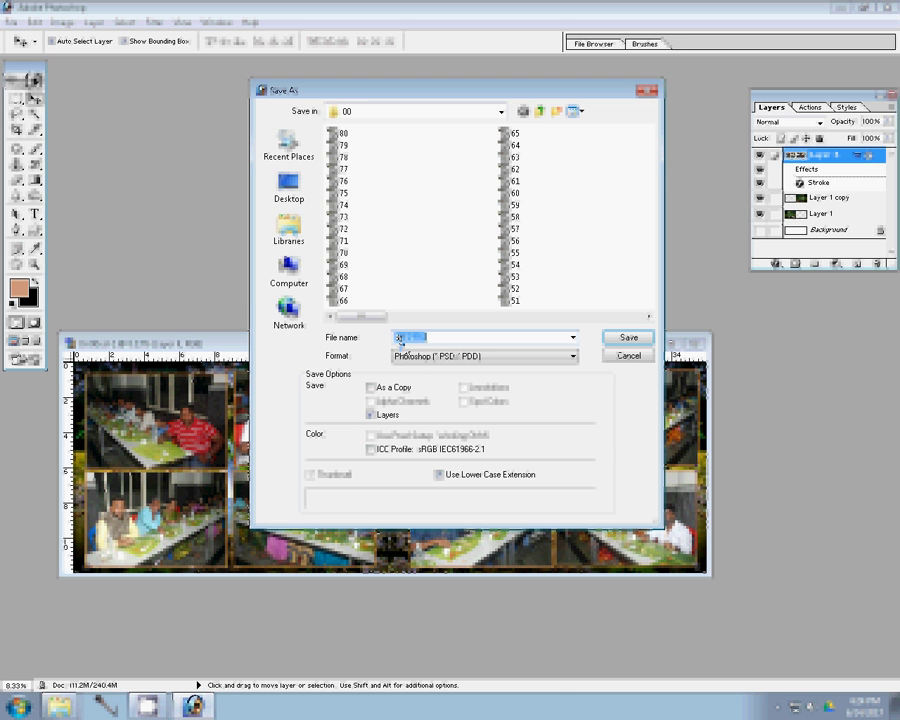
pyautogui.click(640, 337)
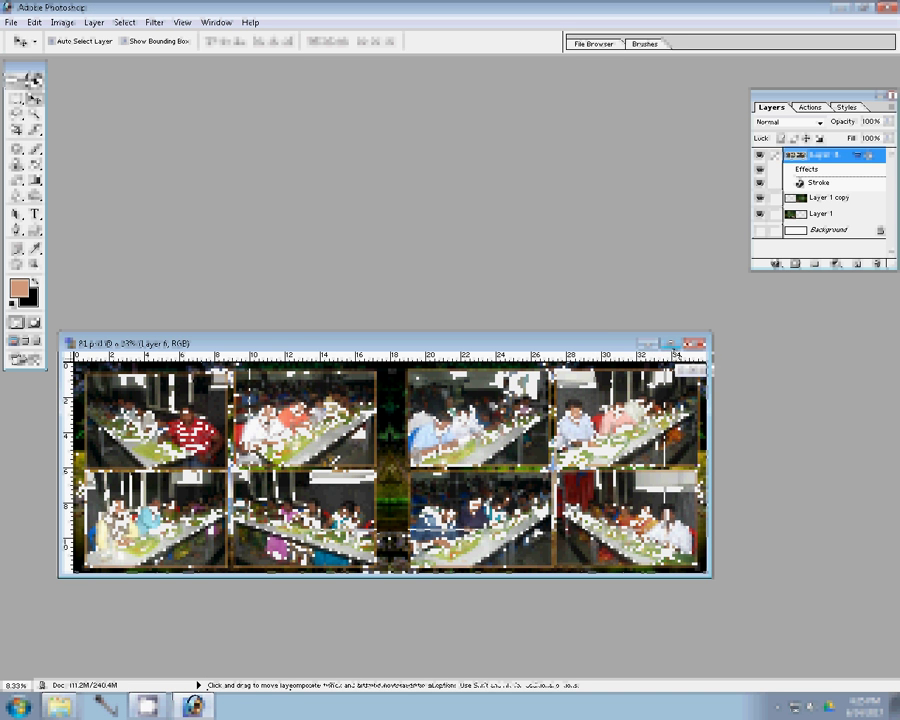
pyautogui.click(672, 344)
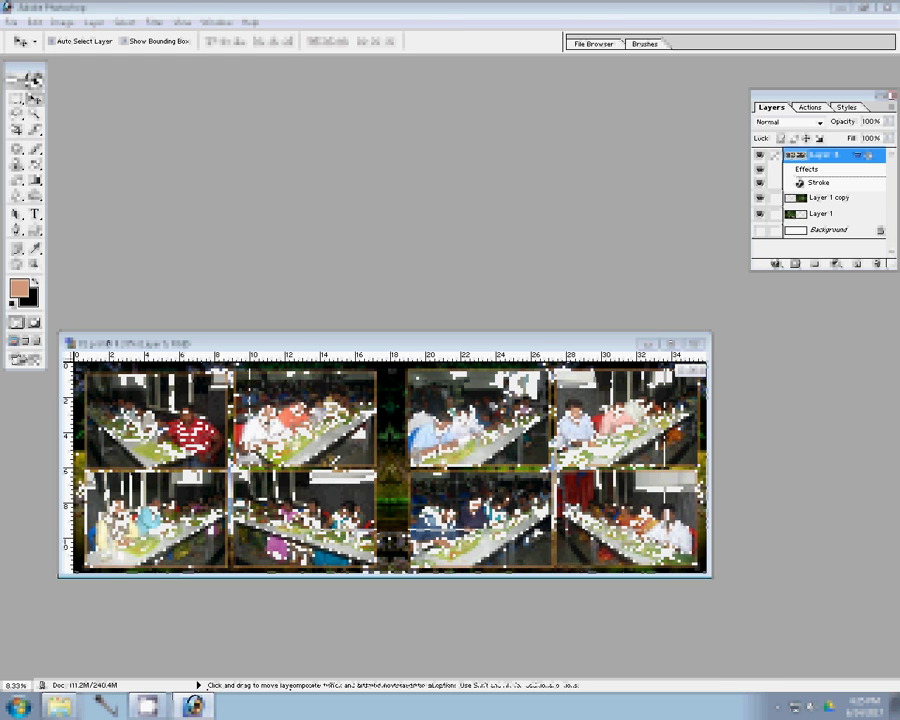